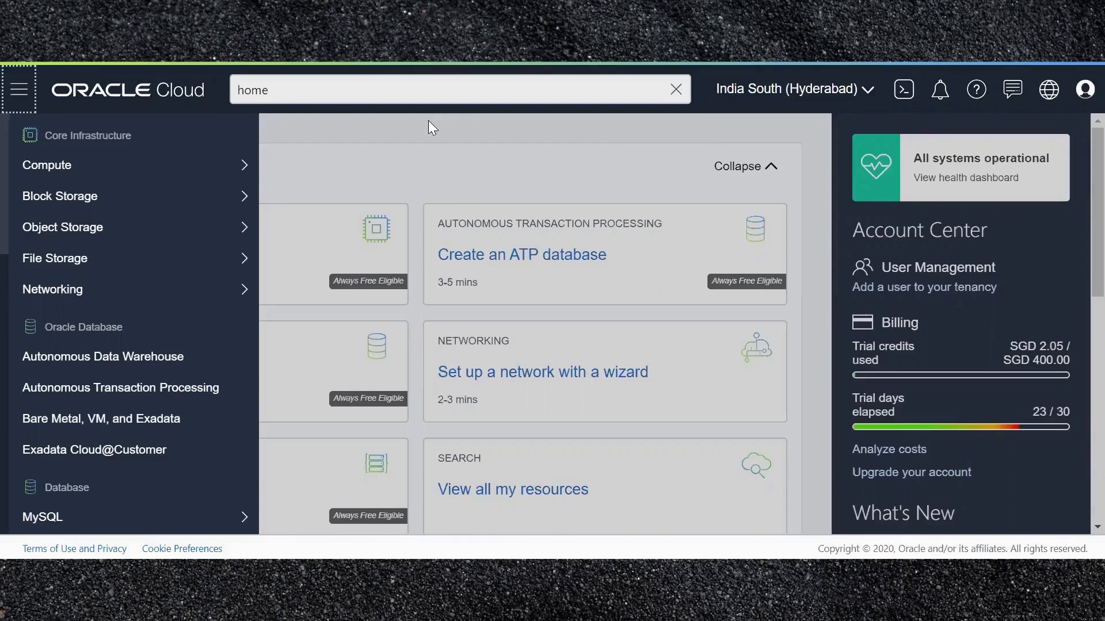
# Open the Compute Instances page and look over the existing instances in the root compartment.
pyautogui.moveTo(149, 169)
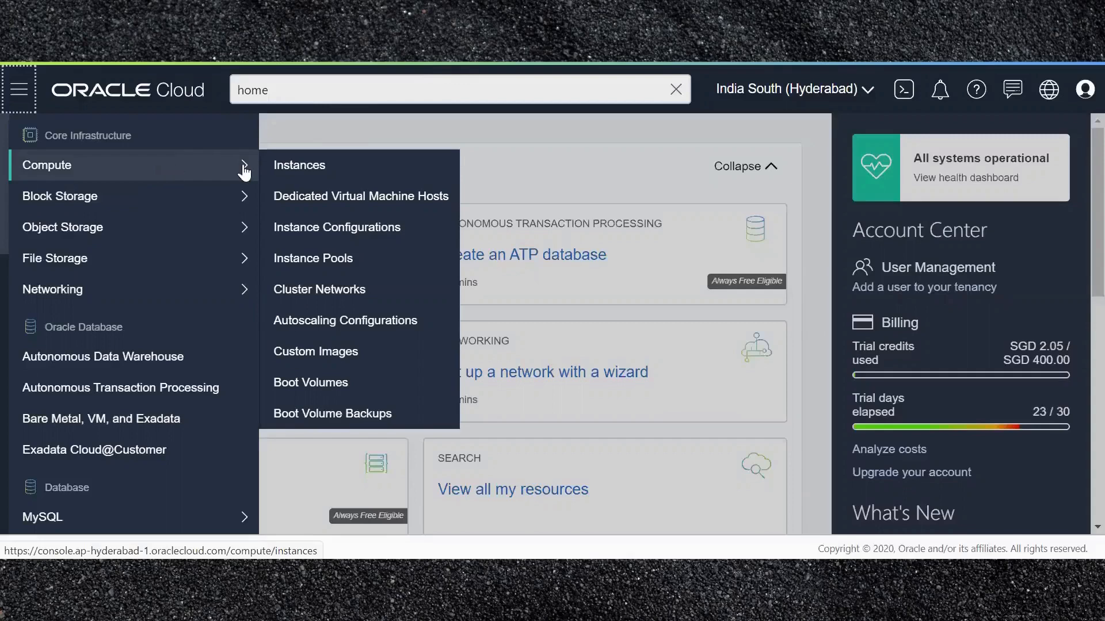
pyautogui.click(322, 167)
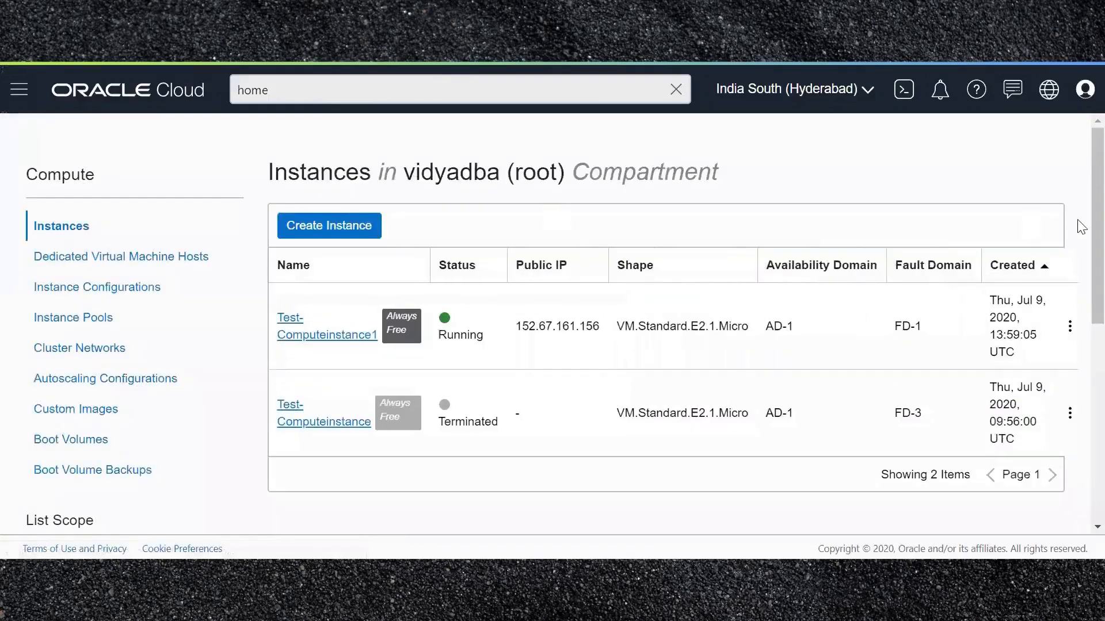
pyautogui.scroll(-1, 1080, 252)
pyautogui.scroll(-1, 1079, 253)
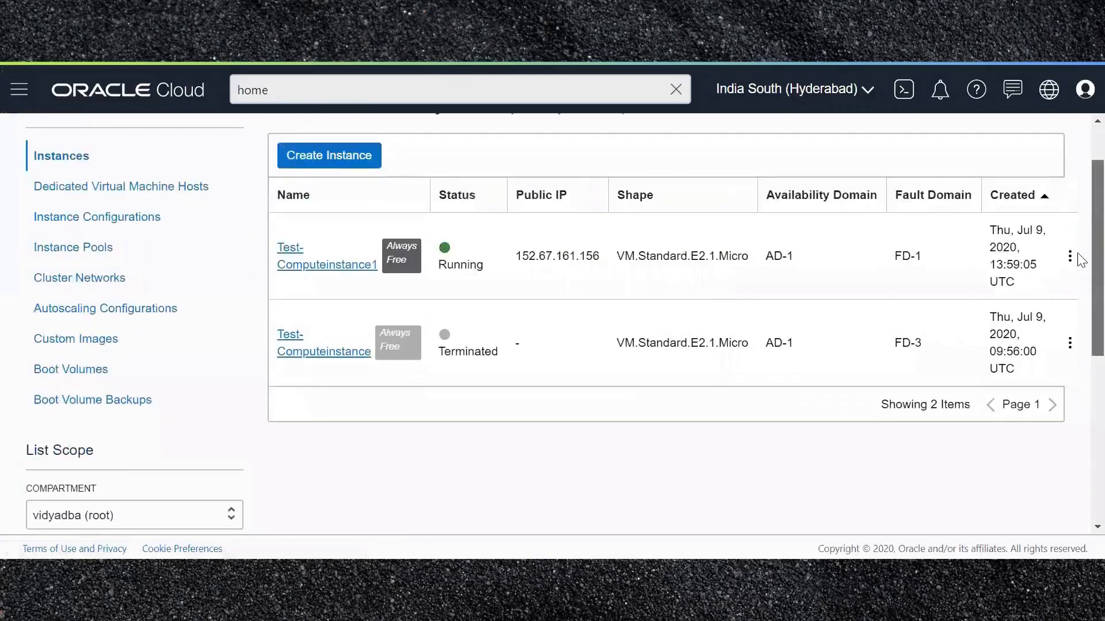
pyautogui.scroll(1, 1080, 201)
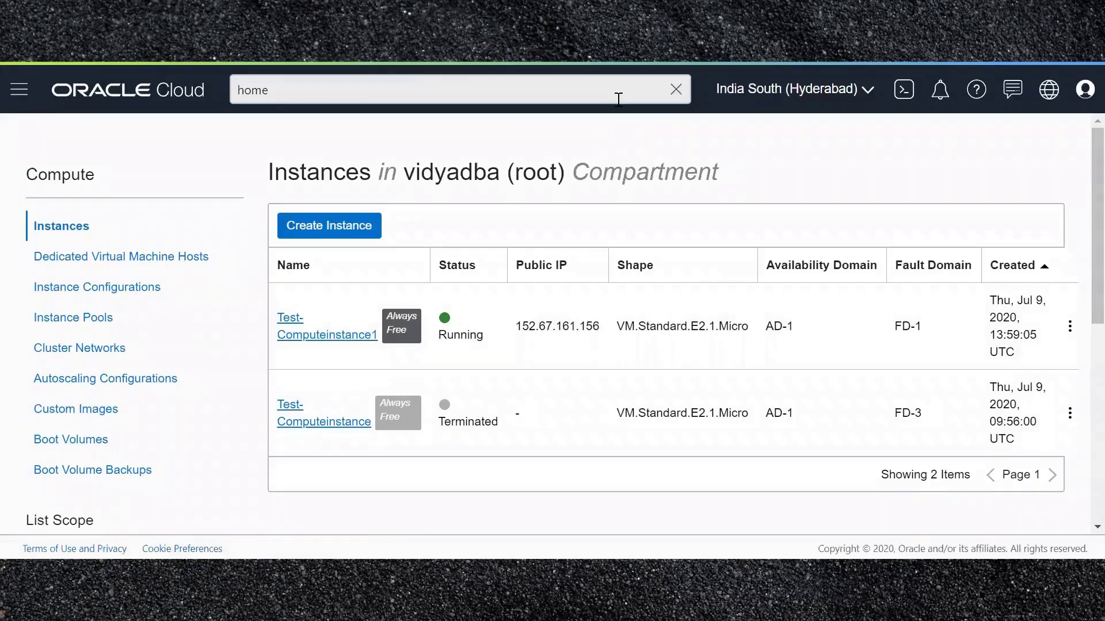
# Start creating a new compute instance and name it Demo1.
pyautogui.click(333, 227)
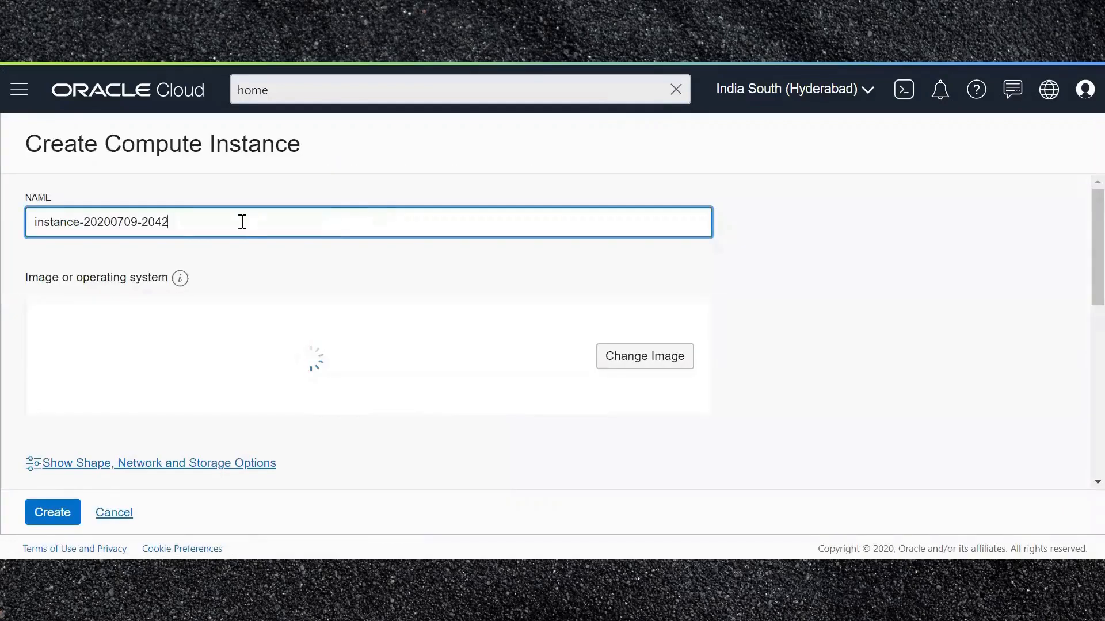
pyautogui.moveTo(242, 222); pyautogui.dragTo(23, 246)
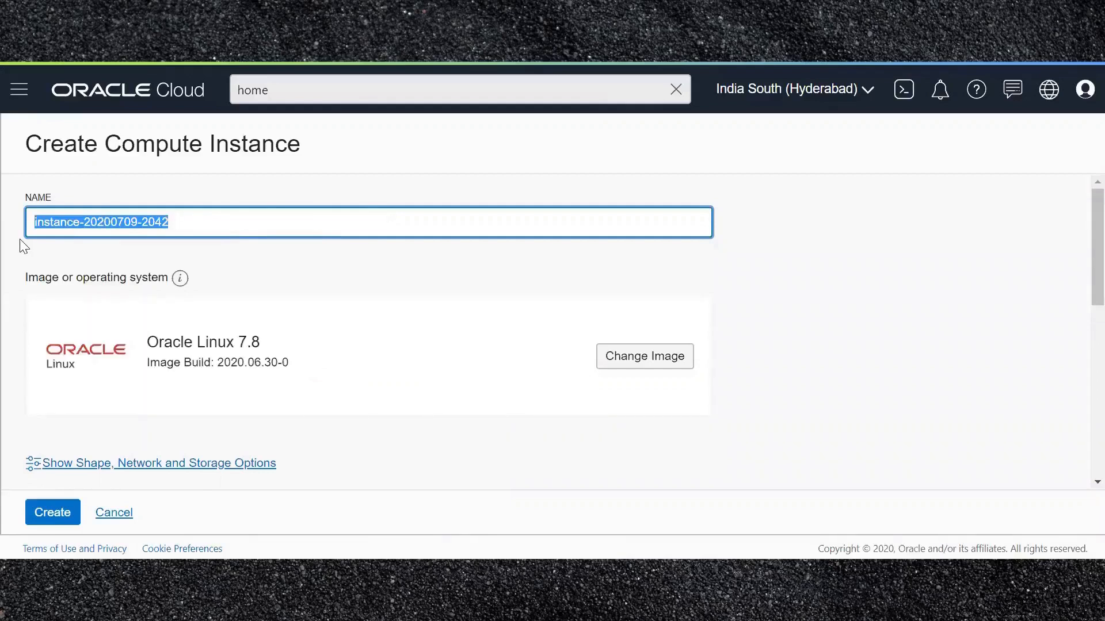
pyautogui.write('Demo1')
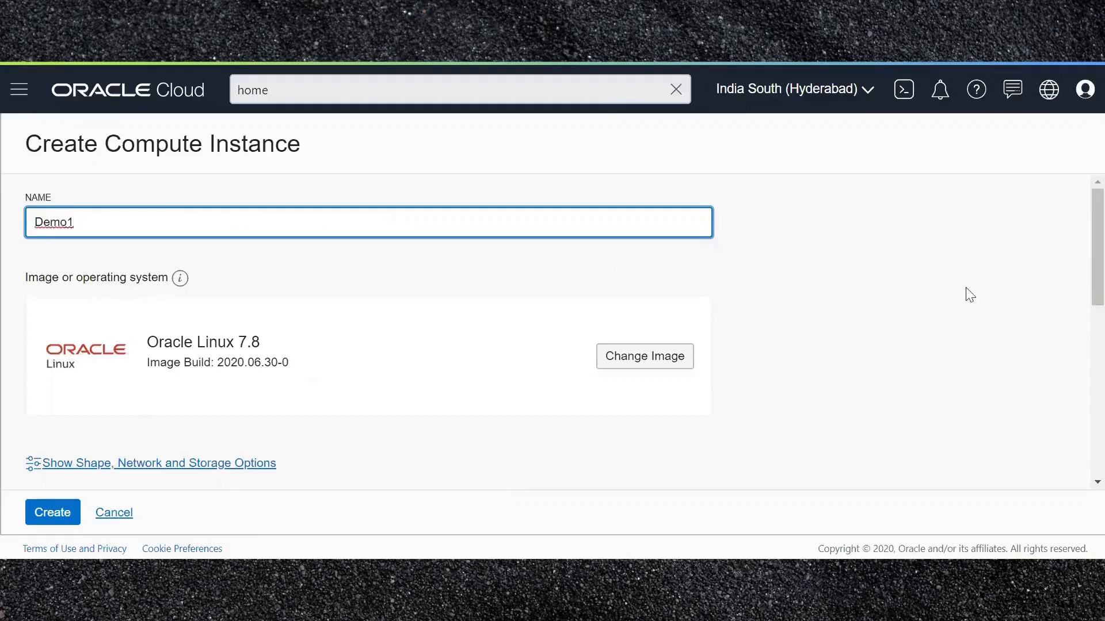
pyautogui.click(1080, 284)
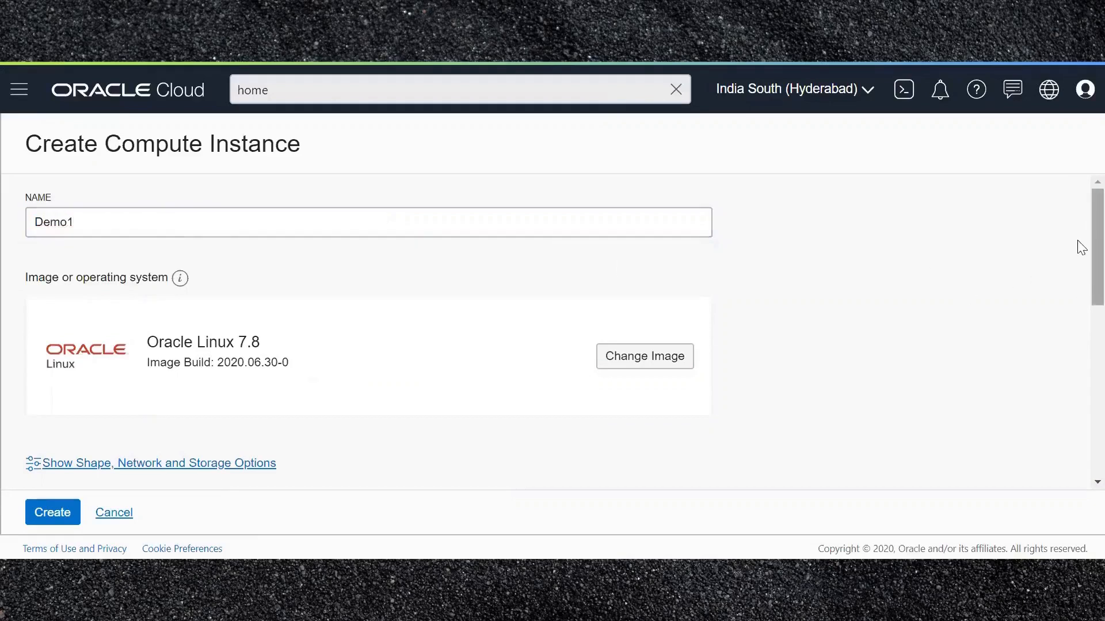
# Review the instance's default image and configuration summary, and expand the shape, network and storage options.
pyautogui.scroll(-3, 1078, 294)
pyautogui.scroll(2, 1077, 282)
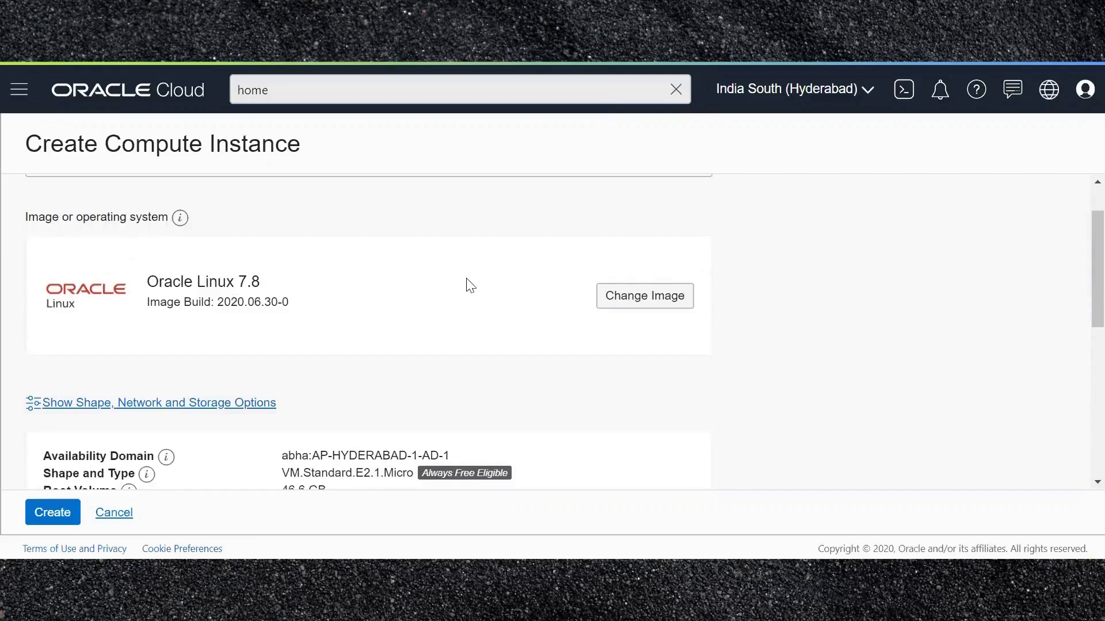
pyautogui.scroll(-3, 1078, 299)
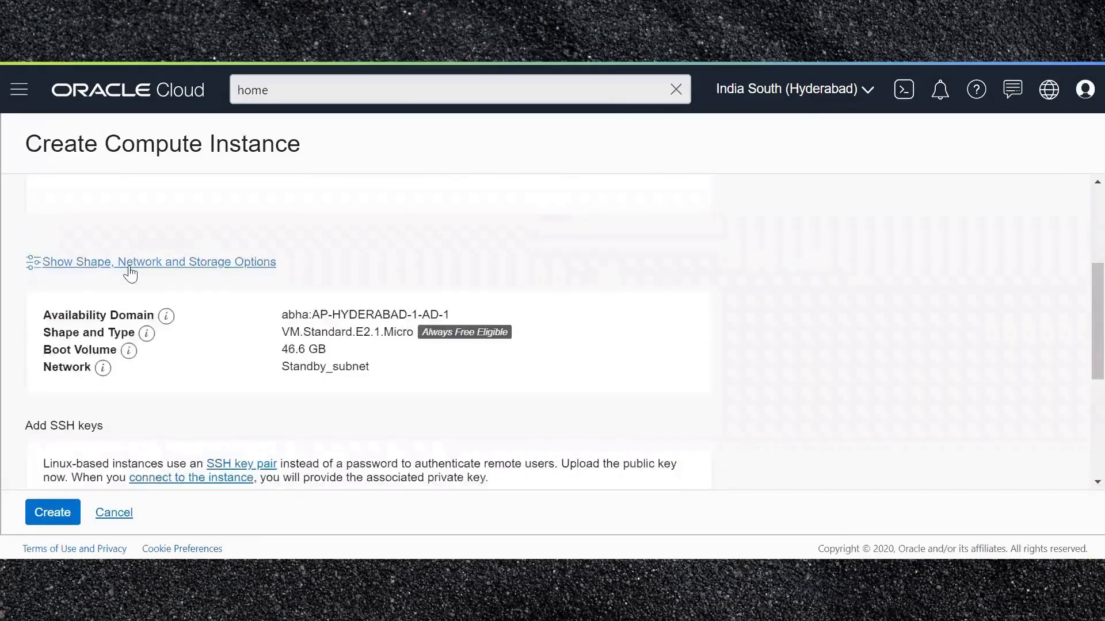
pyautogui.click(240, 264)
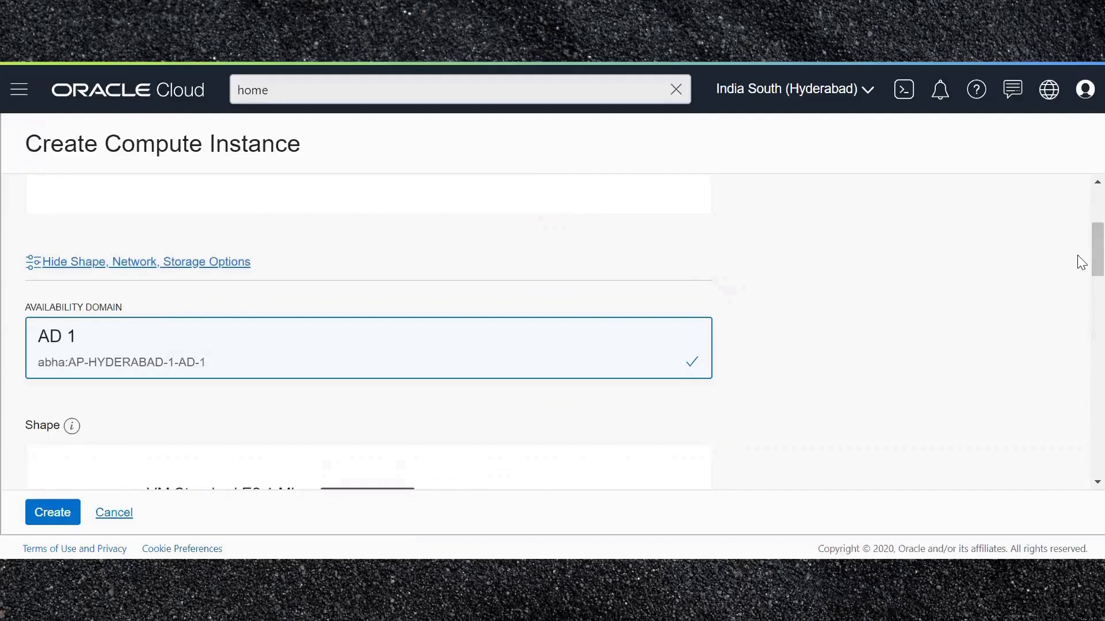
# Examine the availability domain and shape settings for the new instance.
pyautogui.scroll(-1, 1080, 265)
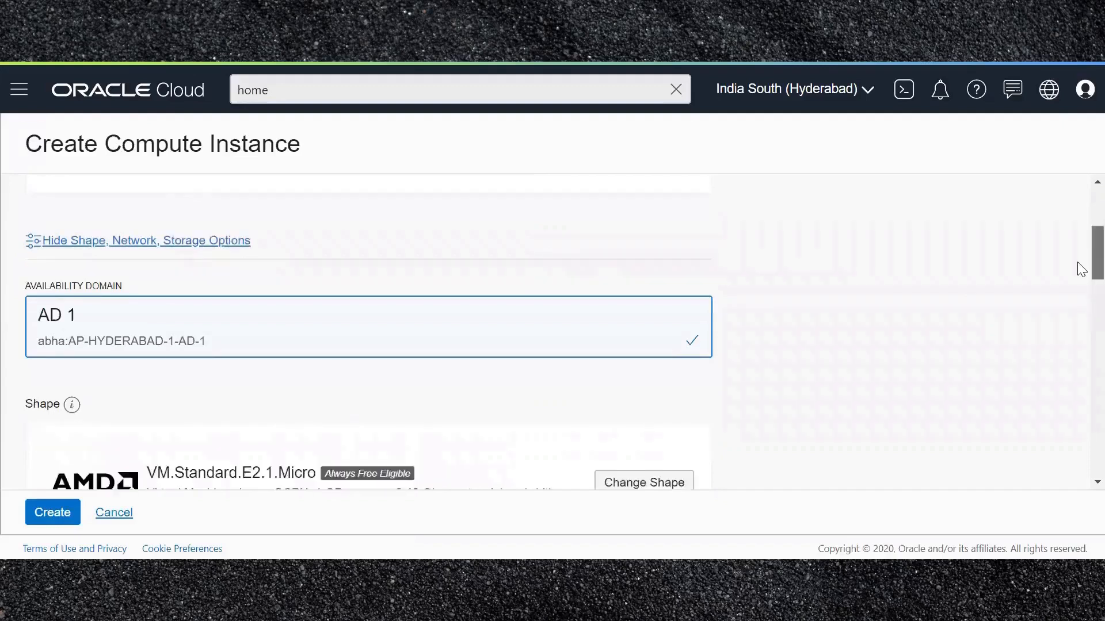
pyautogui.scroll(-3, 1080, 281)
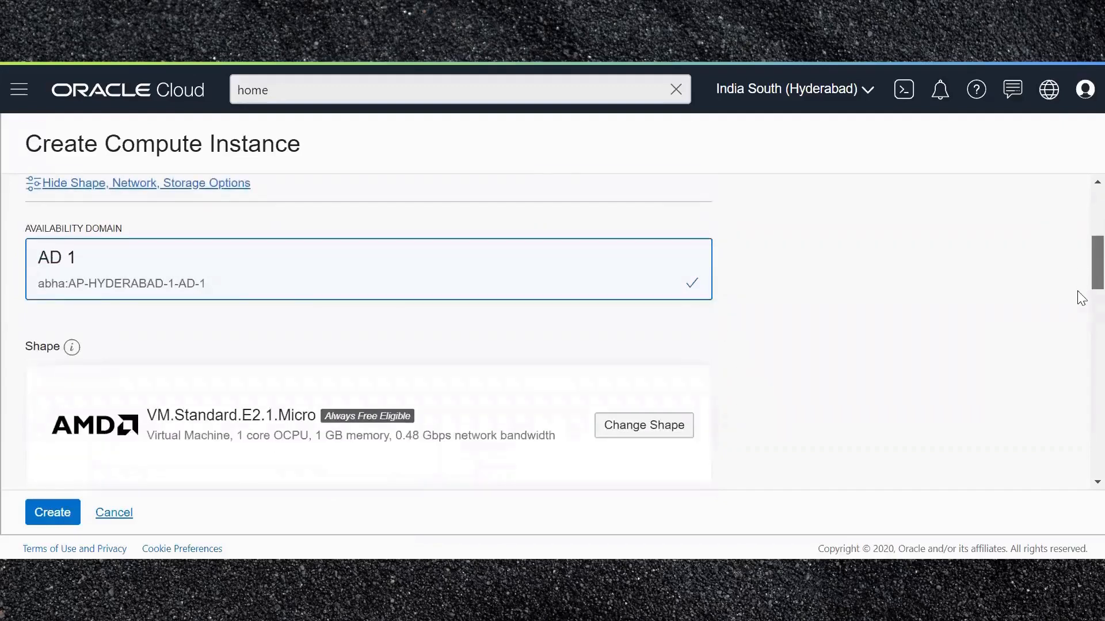
pyautogui.scroll(2, 1079, 290)
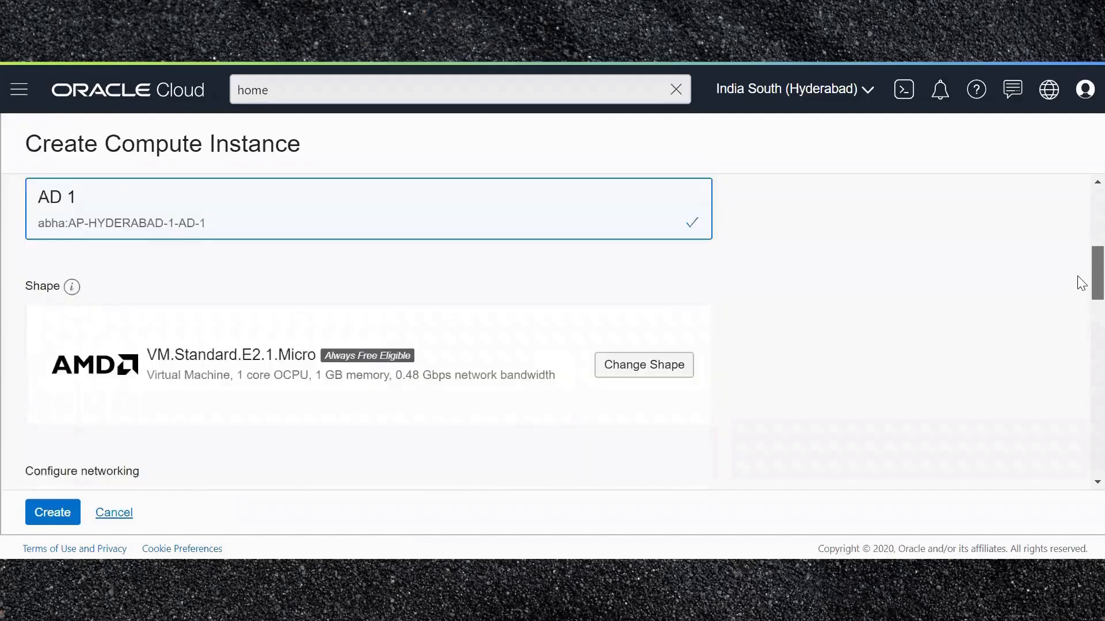
pyautogui.scroll(-2, 1080, 302)
pyautogui.scroll(-1, 1077, 296)
pyautogui.scroll(3, 1078, 289)
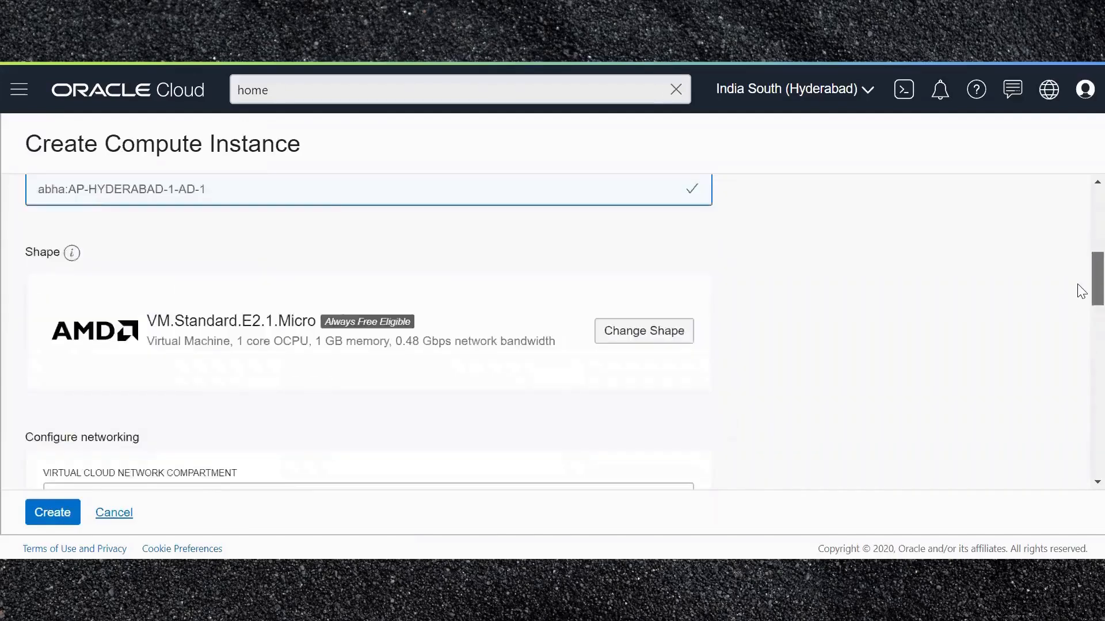
pyautogui.scroll(-1, 1077, 282)
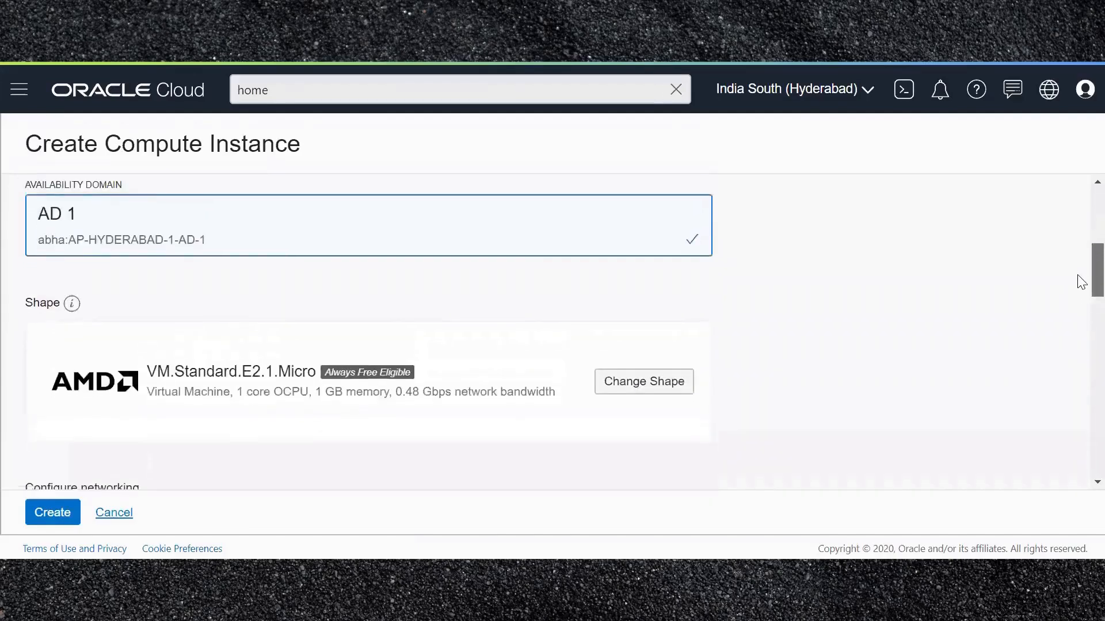
pyautogui.scroll(1, 1077, 282)
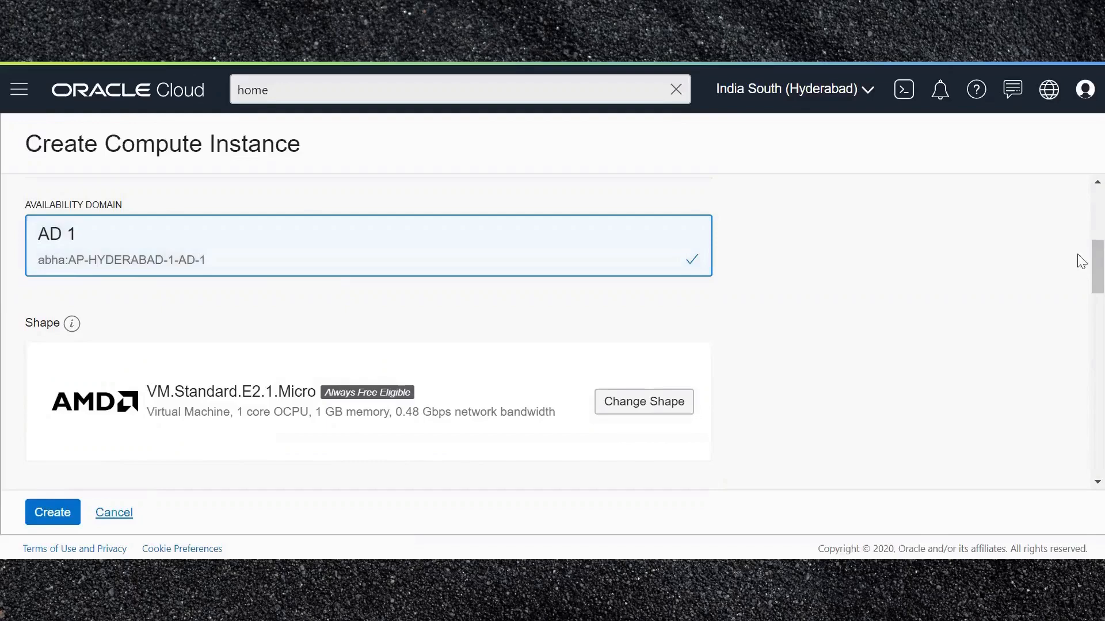
pyautogui.scroll(-3, 1081, 271)
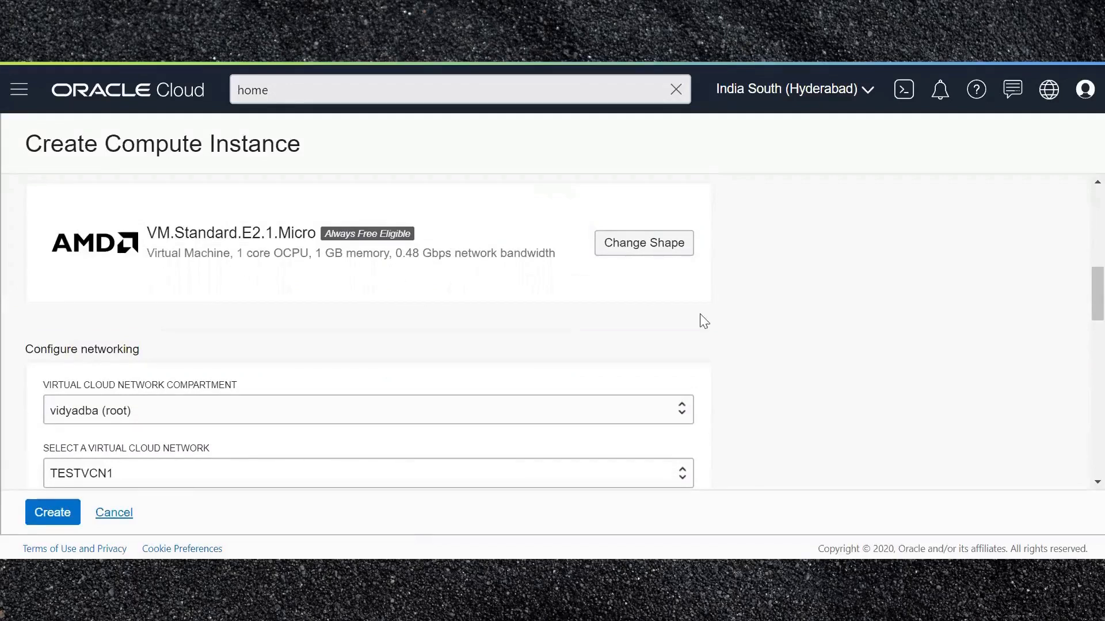
# Check the available virtual cloud networks and network compartments in the networking configuration, keeping the current selections.
pyautogui.scroll(-2, 1078, 311)
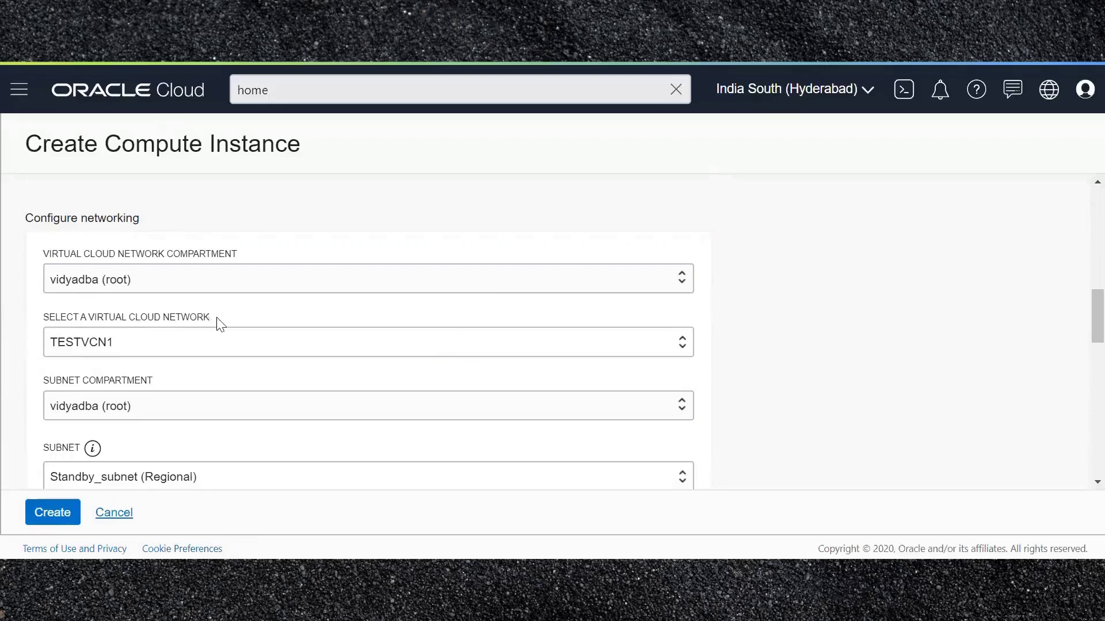
pyautogui.moveTo(210, 319); pyautogui.dragTo(204, 320)
pyautogui.moveTo(134, 319); pyautogui.dragTo(80, 320)
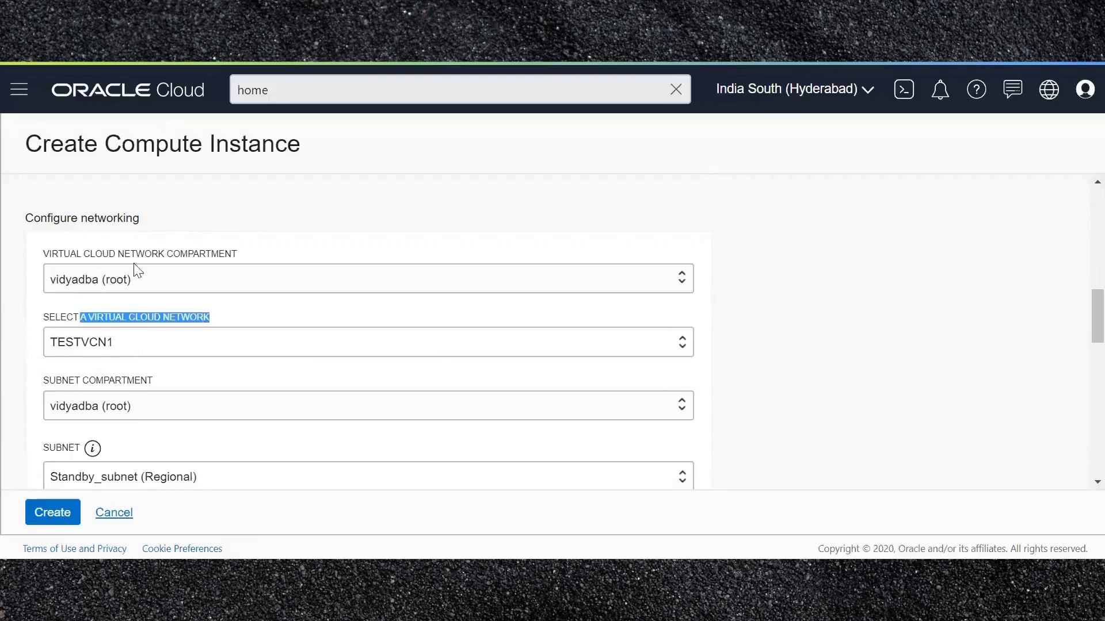
pyautogui.click(685, 343)
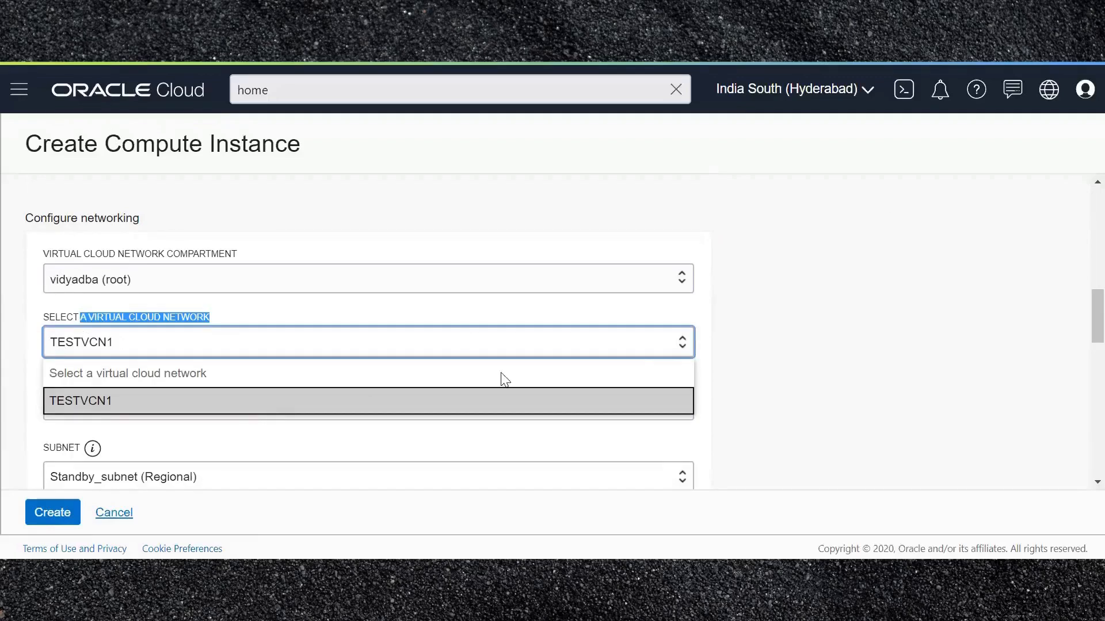
pyautogui.click(824, 326)
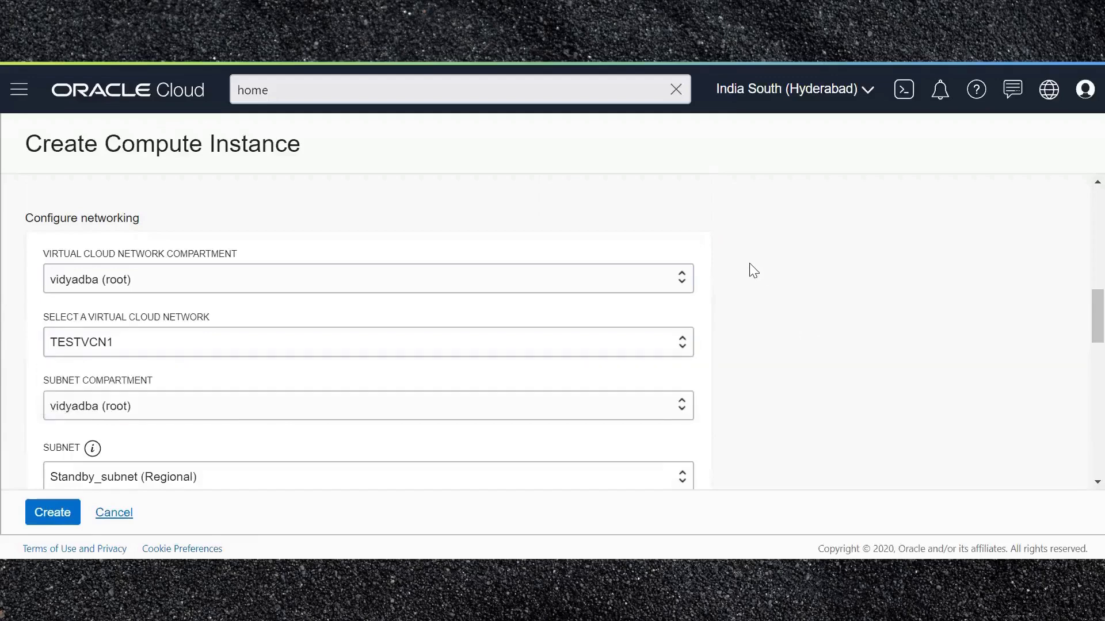
pyautogui.click(681, 281)
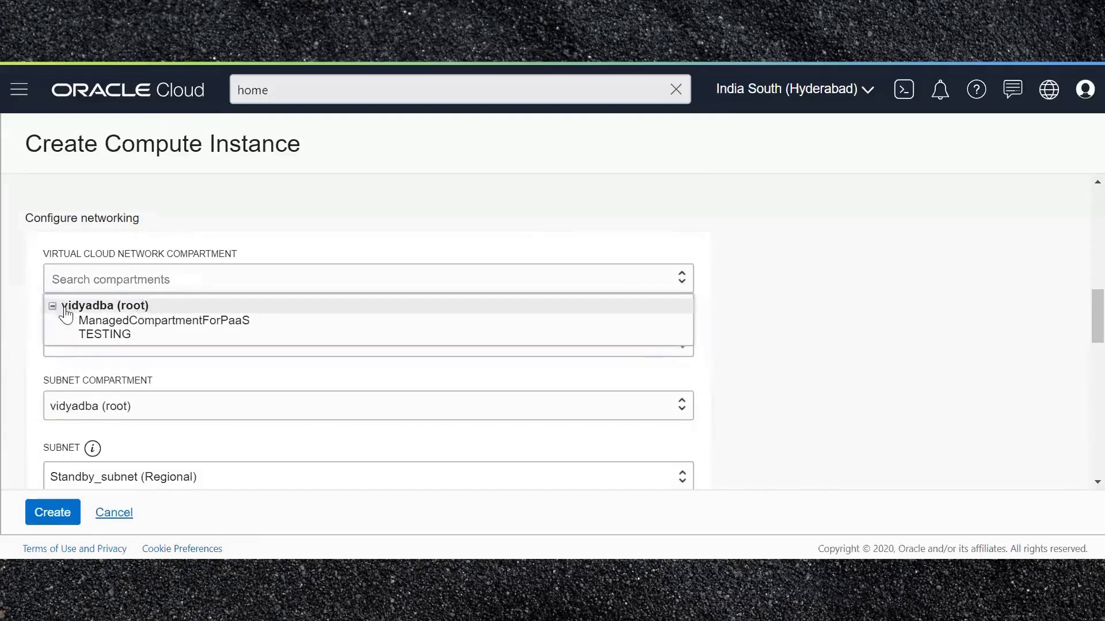
pyautogui.click(826, 293)
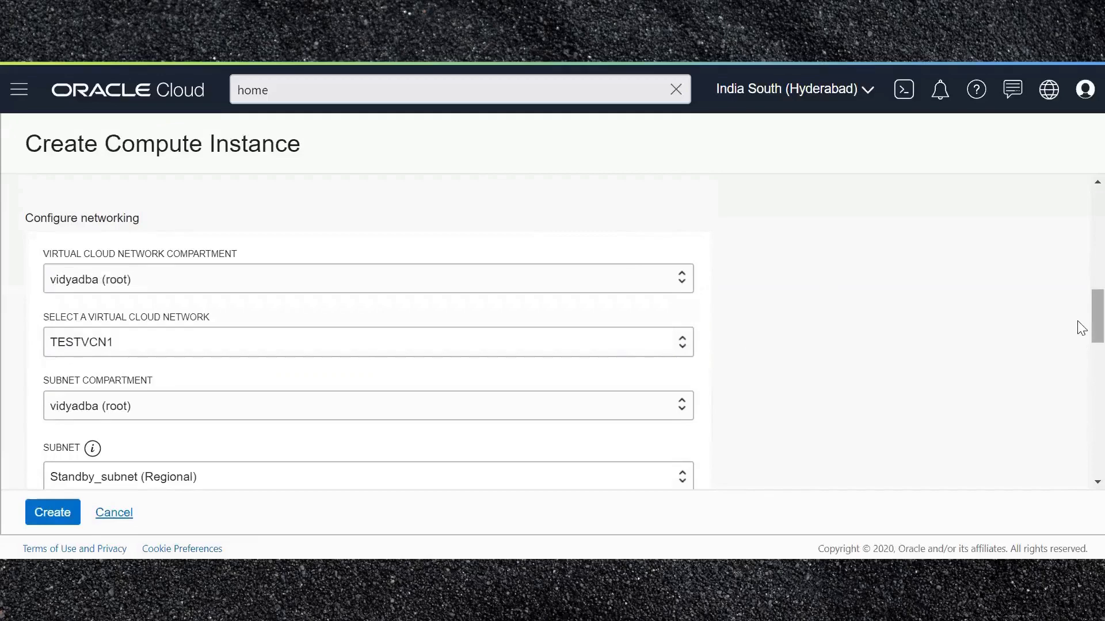
# Examine the subnet compartment choices, subnet, public IP assignment and boot volume options without changing them.
pyautogui.scroll(-2, 1081, 331)
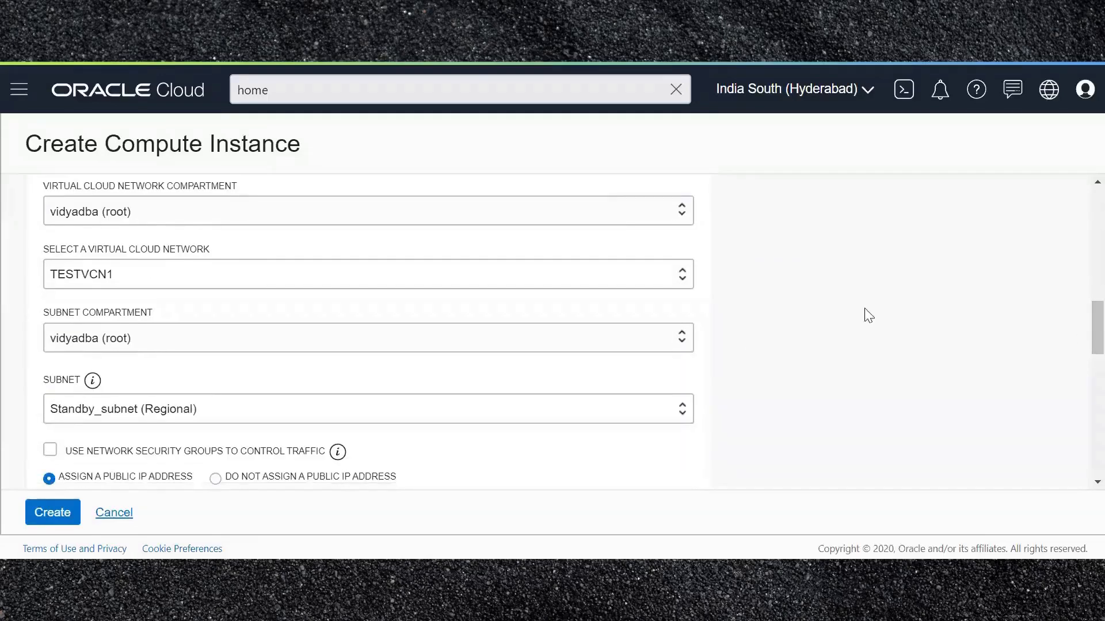
pyautogui.click(677, 343)
pyautogui.click(798, 344)
pyautogui.scroll(-3, 1081, 341)
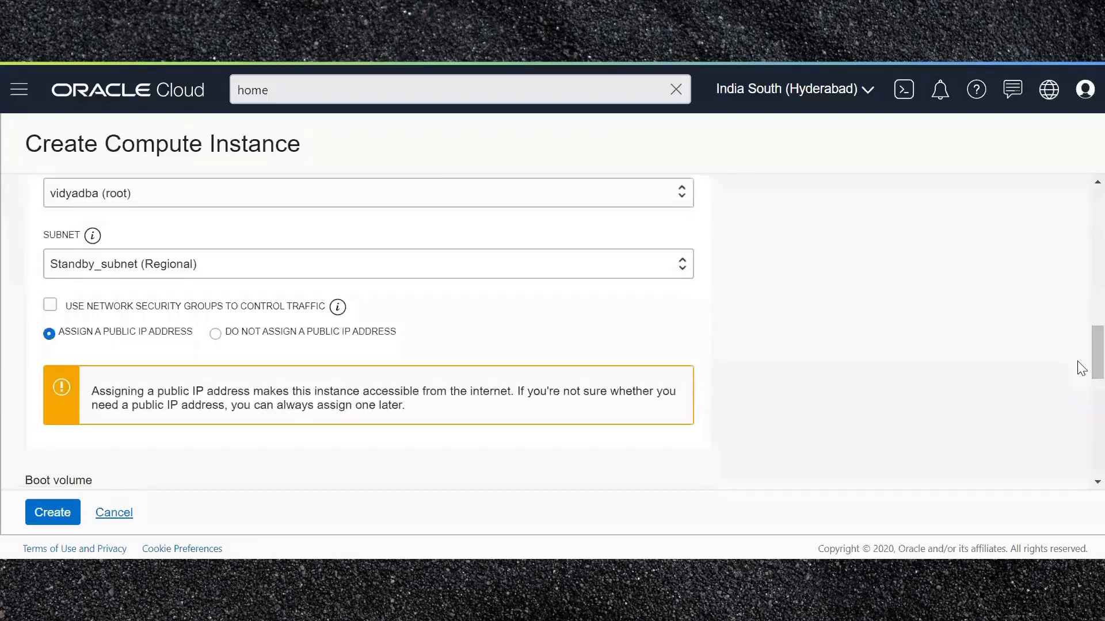
pyautogui.scroll(-2, 1081, 374)
pyautogui.scroll(-1, 1081, 387)
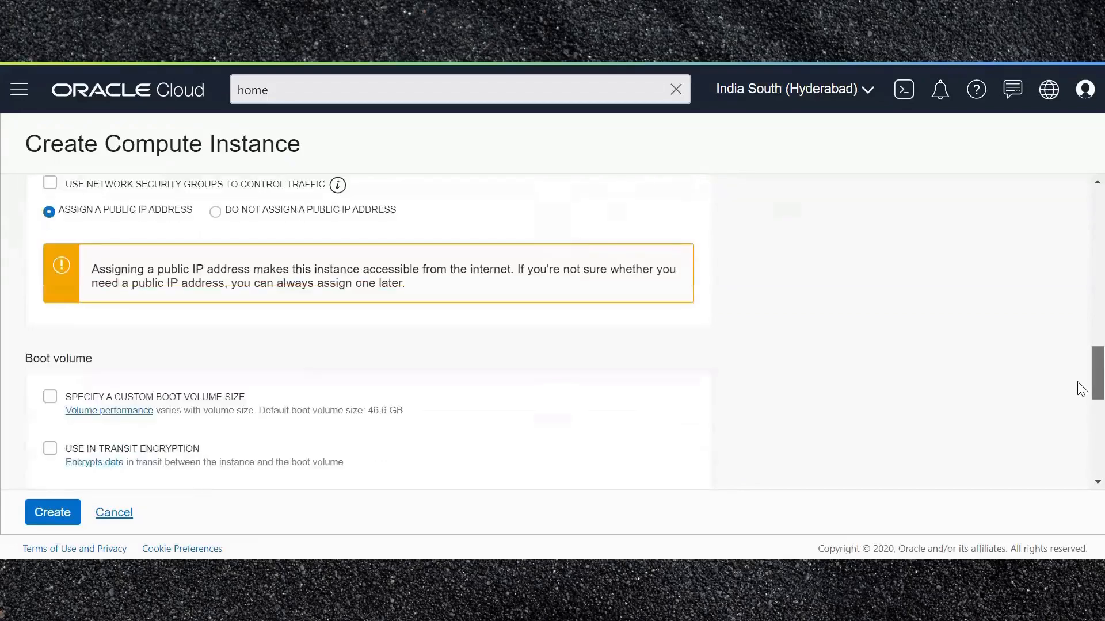
pyautogui.scroll(1, 1081, 381)
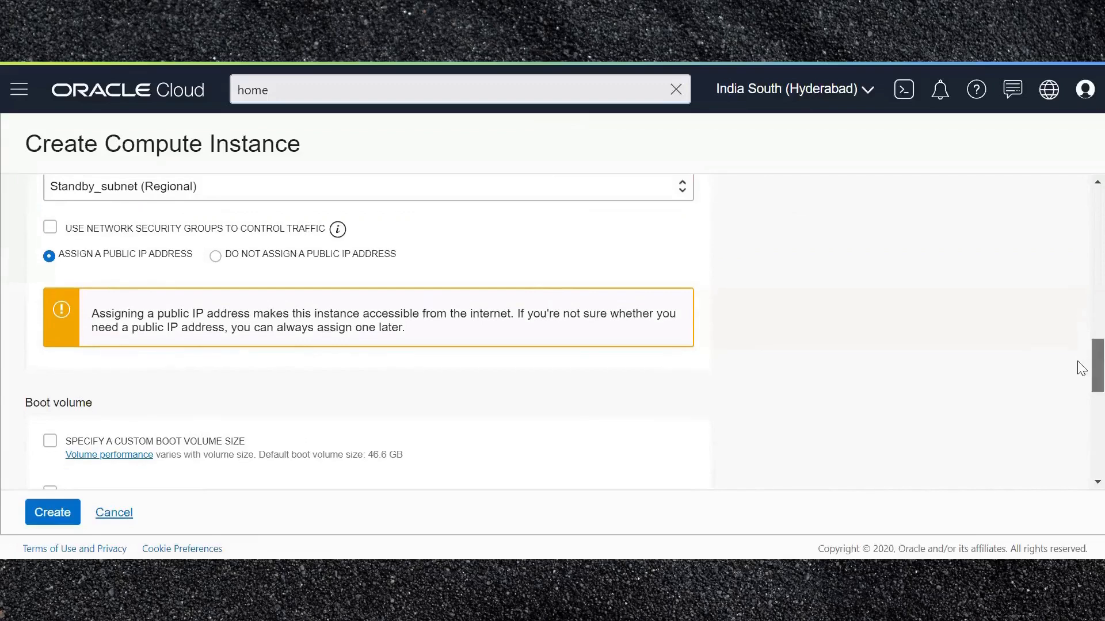
pyautogui.scroll(-2, 1080, 368)
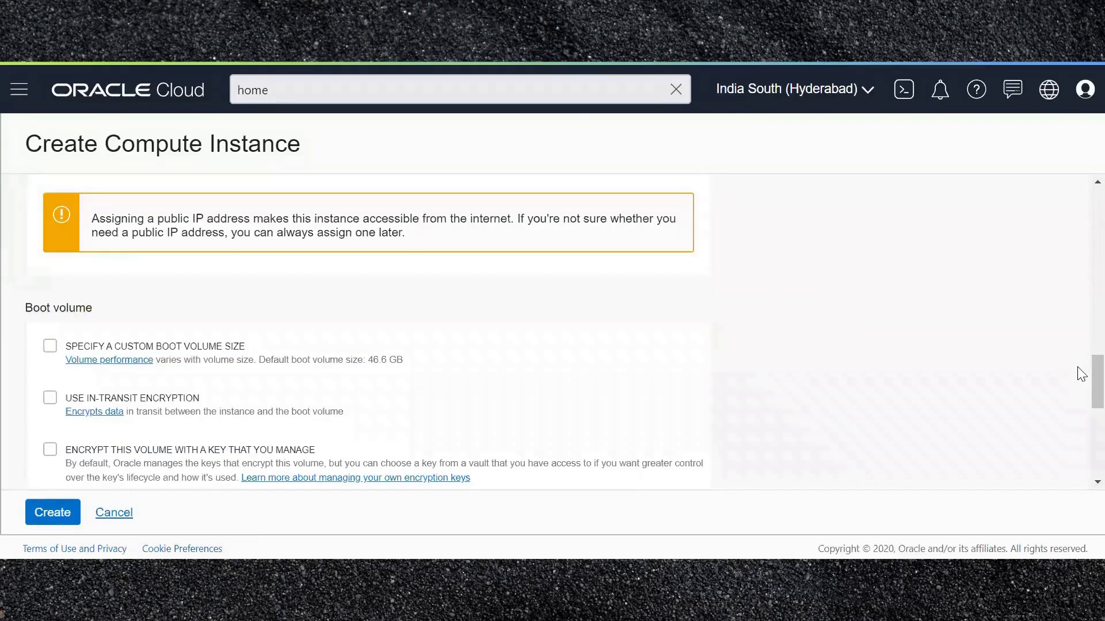
pyautogui.scroll(-2, 1080, 385)
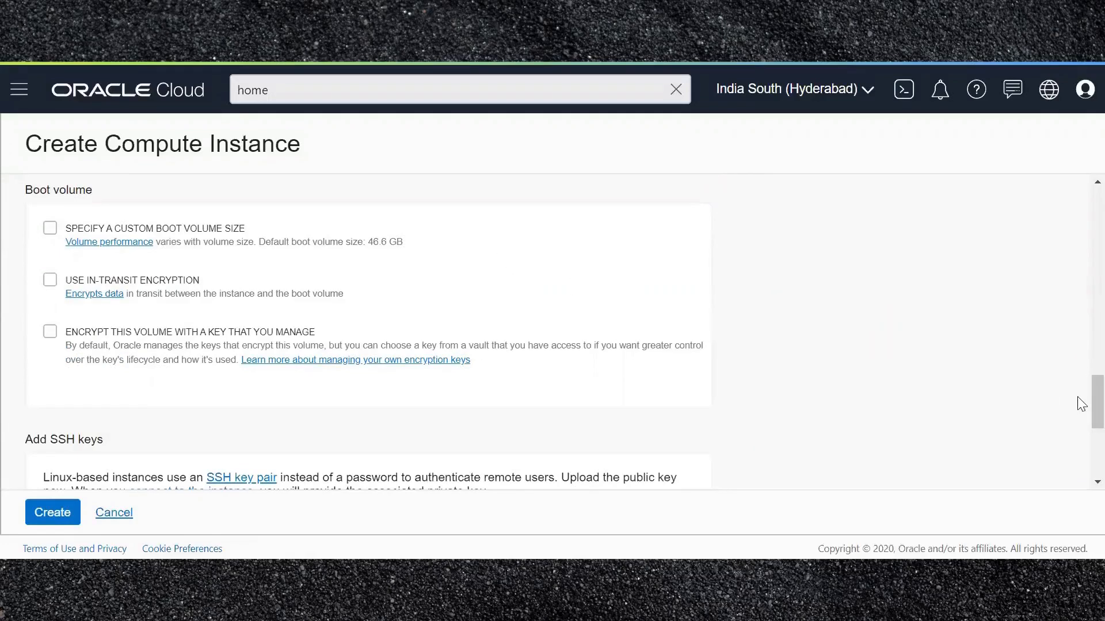
# Choose to paste SSH keys for the instance and paste the SSH public key into the SSH Keys field.
pyautogui.scroll(-3, 1082, 399)
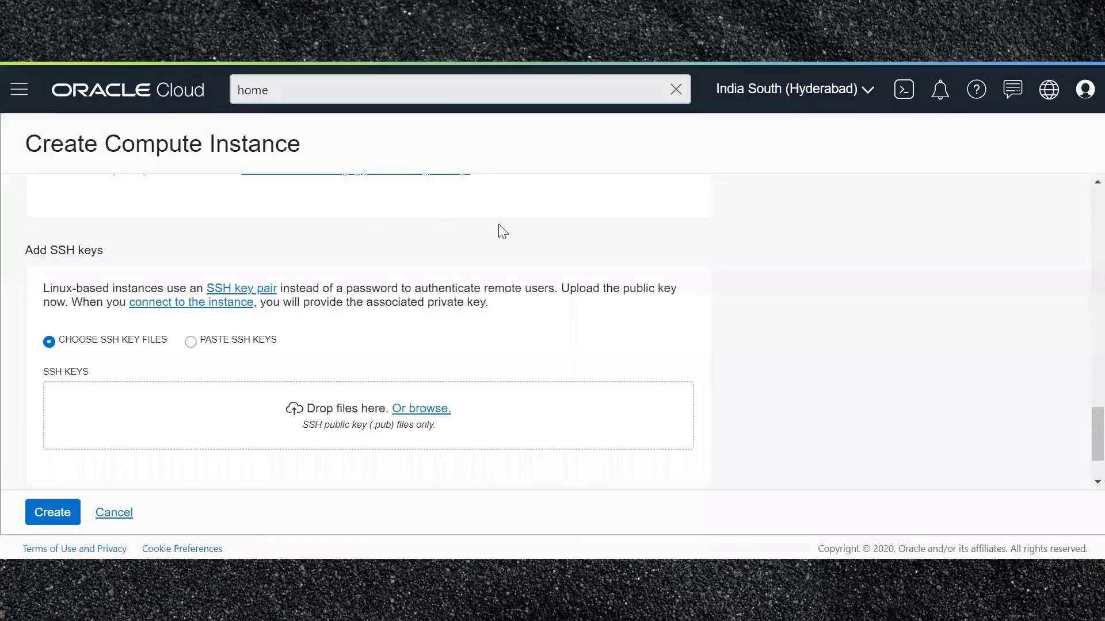
pyautogui.click(191, 342)
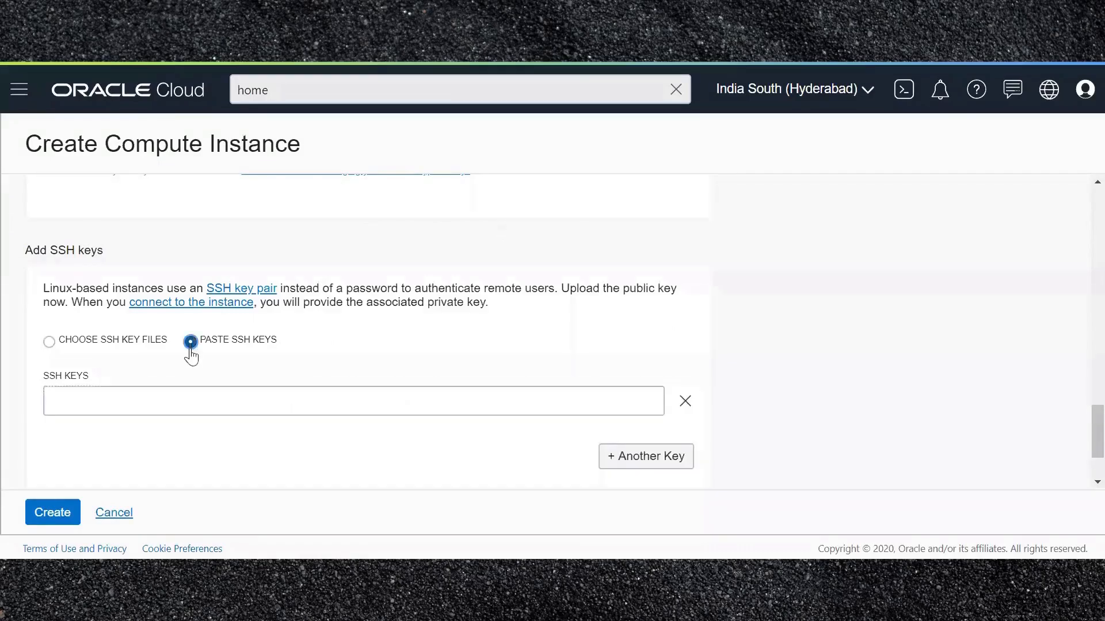
pyautogui.click(207, 398)
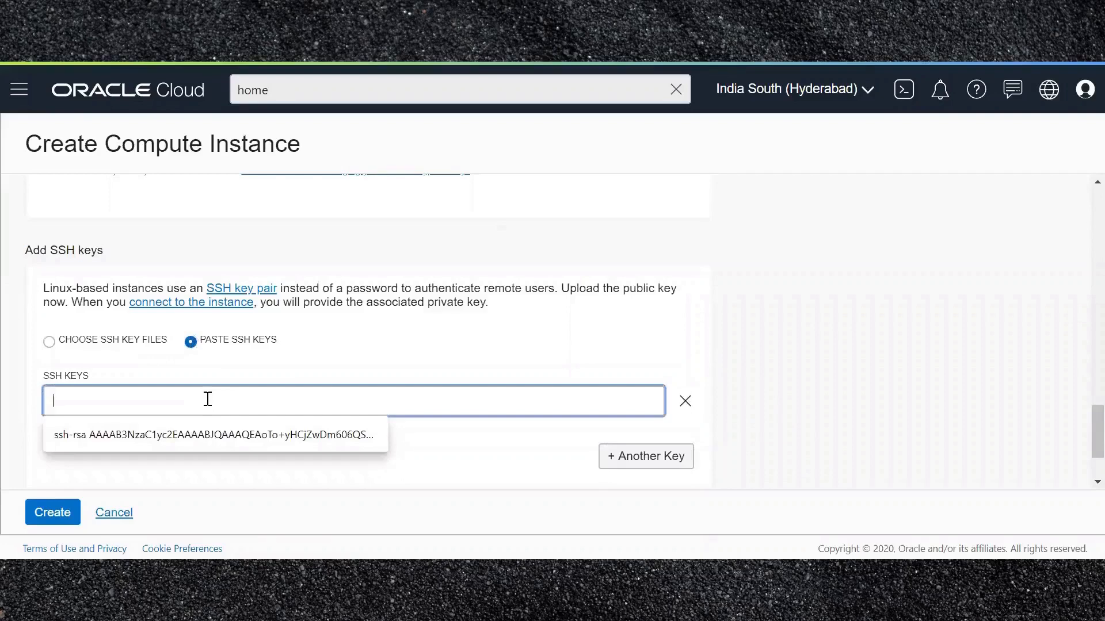
pyautogui.hotkey('ctrl', 'v')
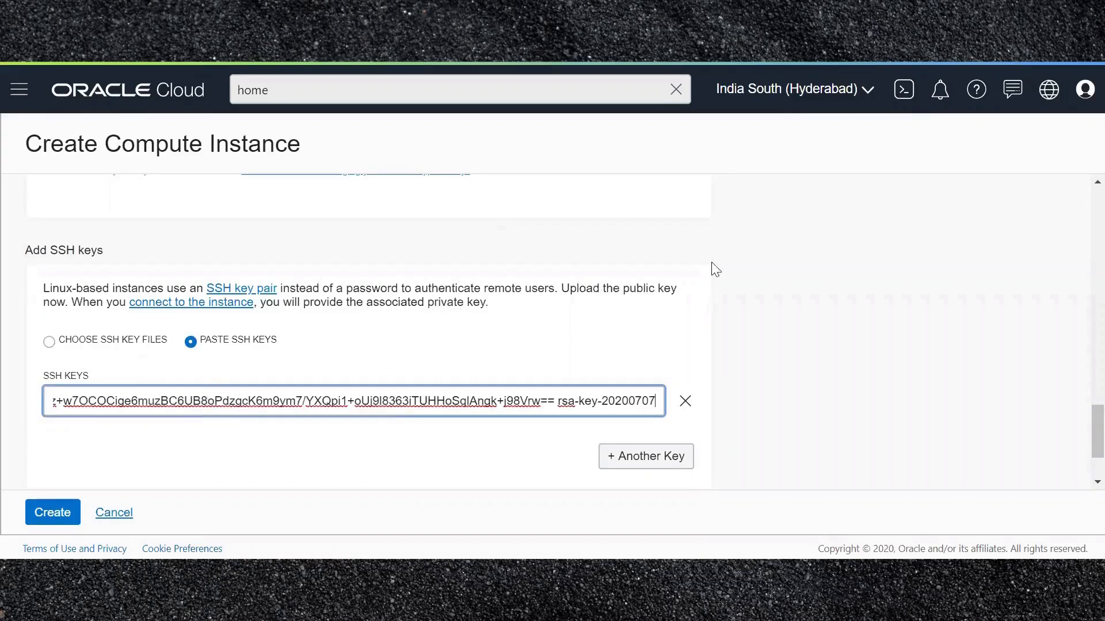
pyautogui.scroll(-2, 1079, 423)
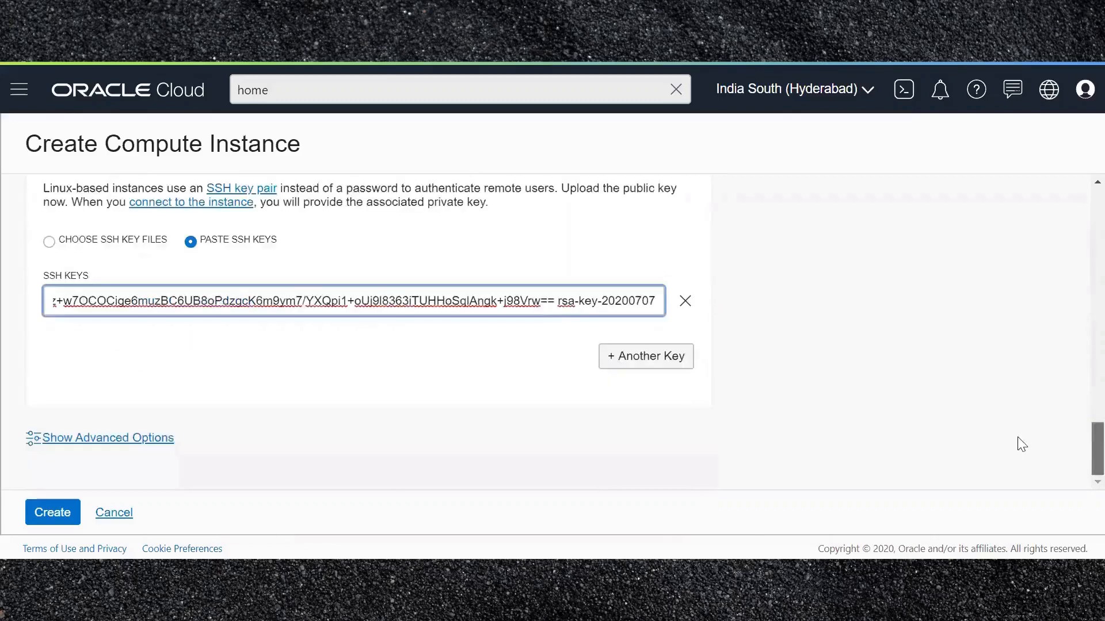
# Review the advanced management and tagging options, keep them as they are, and create the Demo1 instance.
pyautogui.click(117, 442)
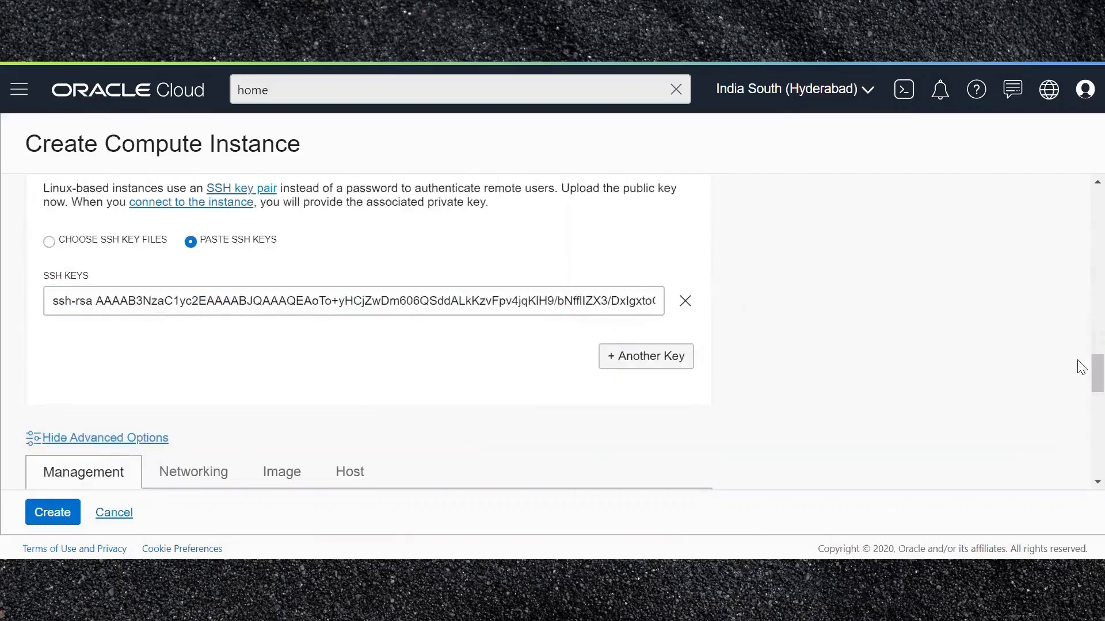
pyautogui.scroll(-5, 1079, 380)
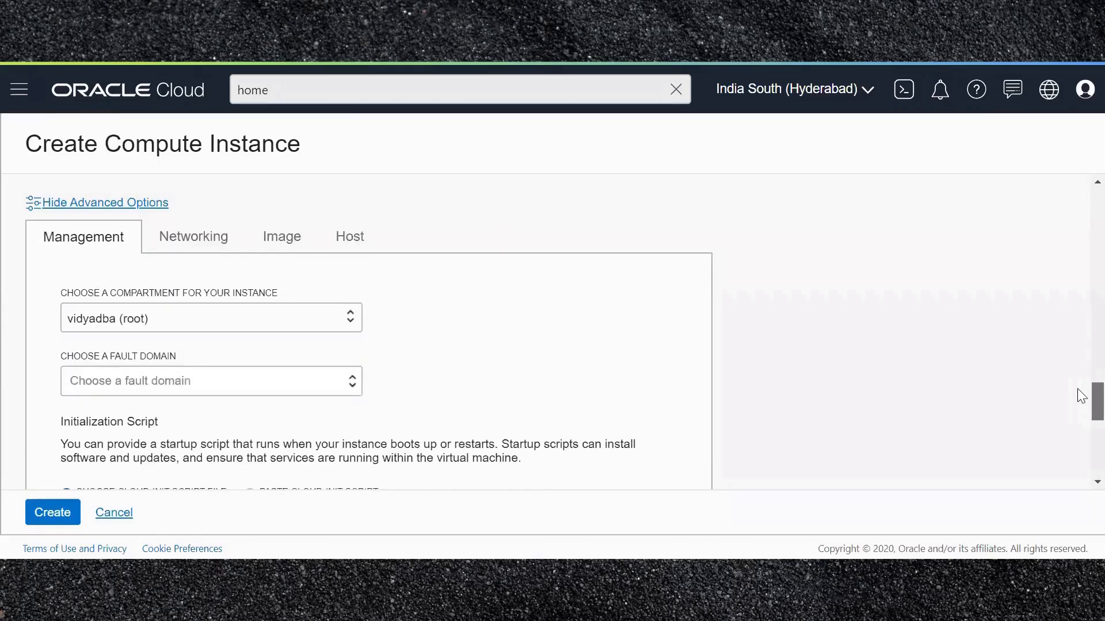
pyautogui.scroll(-5, 1078, 396)
pyautogui.scroll(-2, 1081, 461)
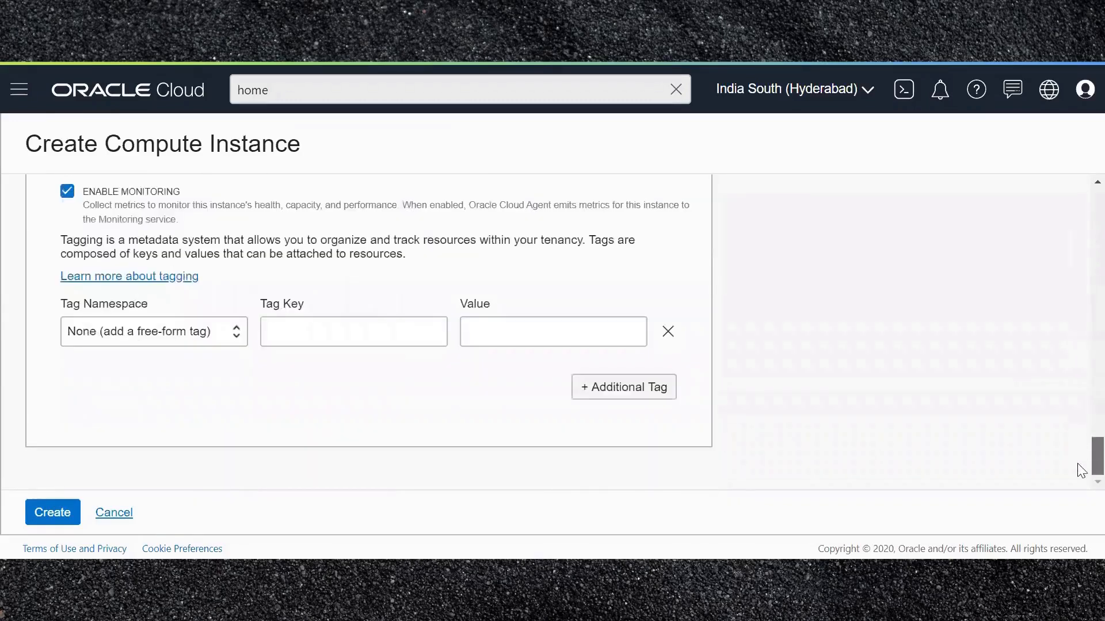
pyautogui.click(44, 521)
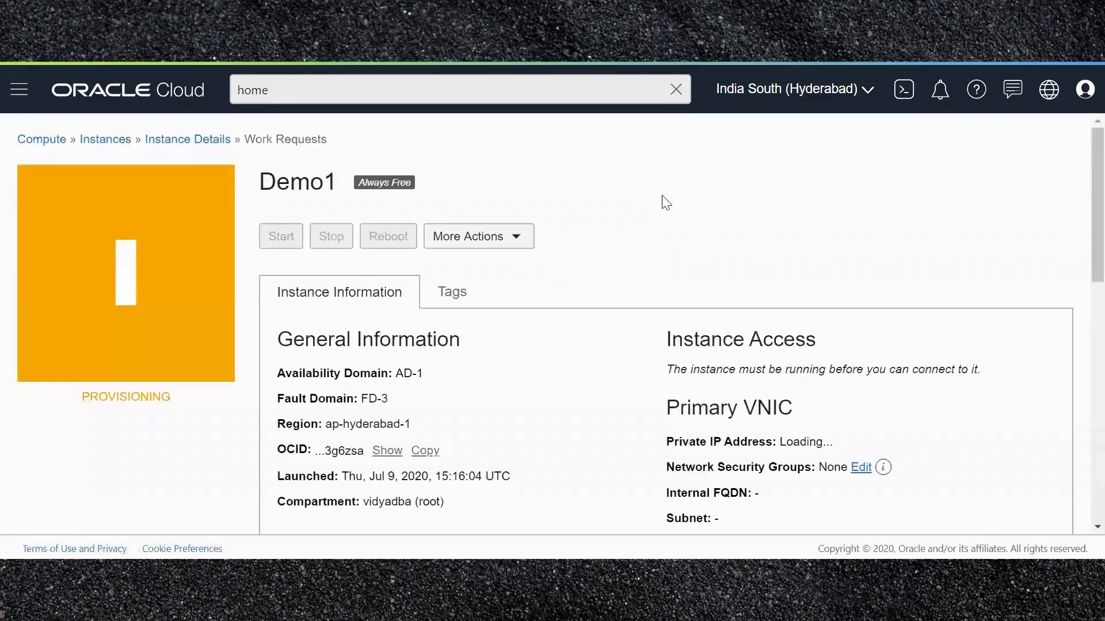
# Examine the general information of the Demo1 instance, including its availability domain and fault domain.
pyautogui.scroll(-1, 1079, 222)
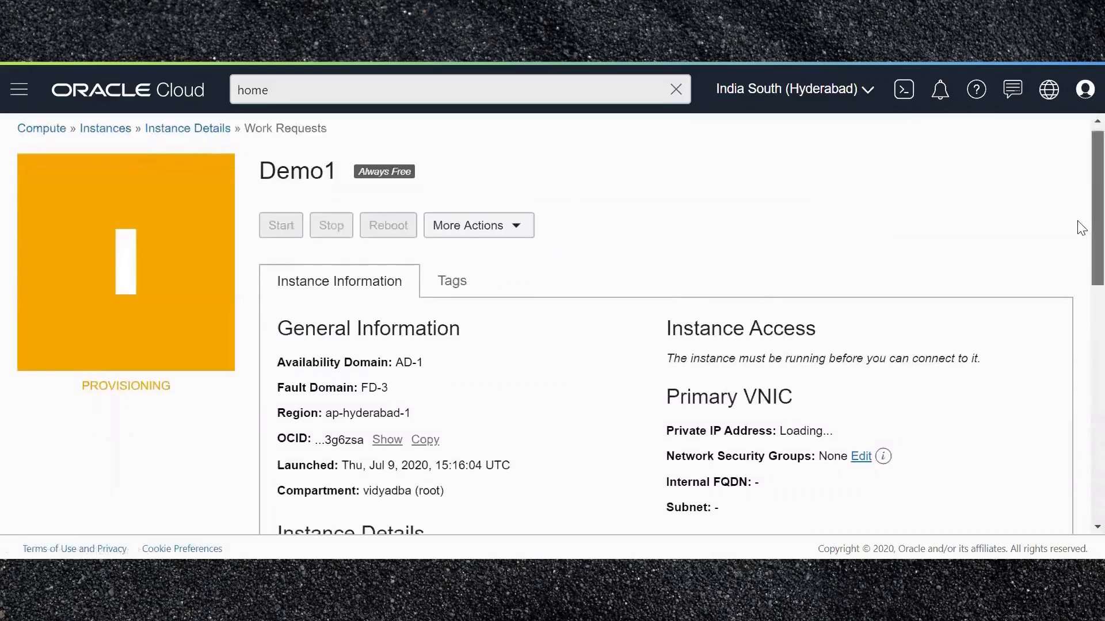
pyautogui.scroll(1, 1077, 213)
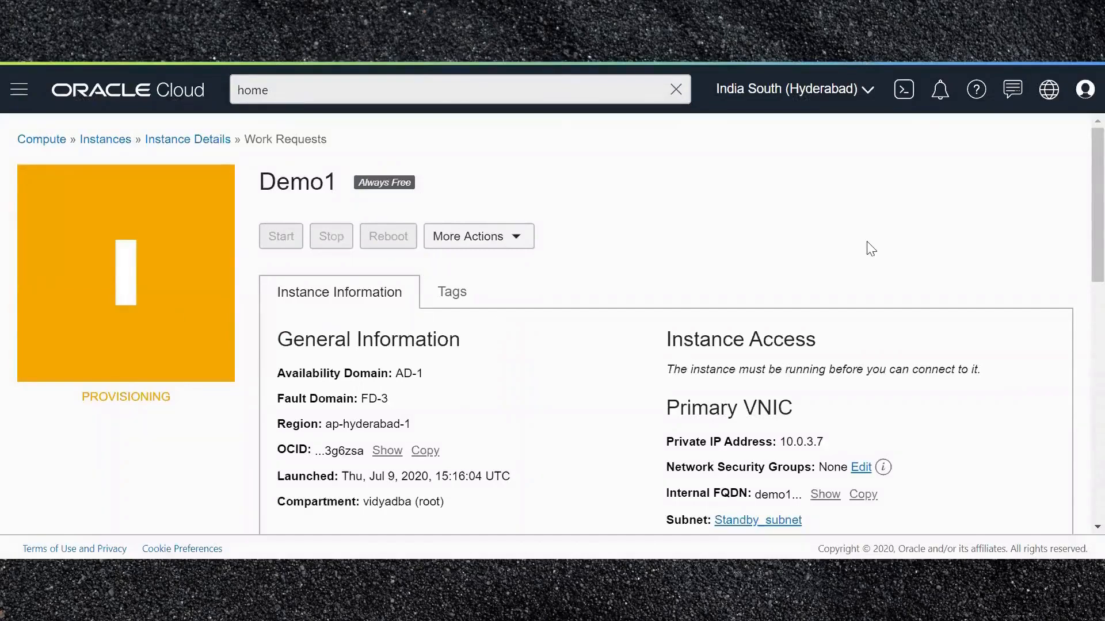
pyautogui.scroll(-1, 1082, 197)
pyautogui.scroll(-4, 1079, 271)
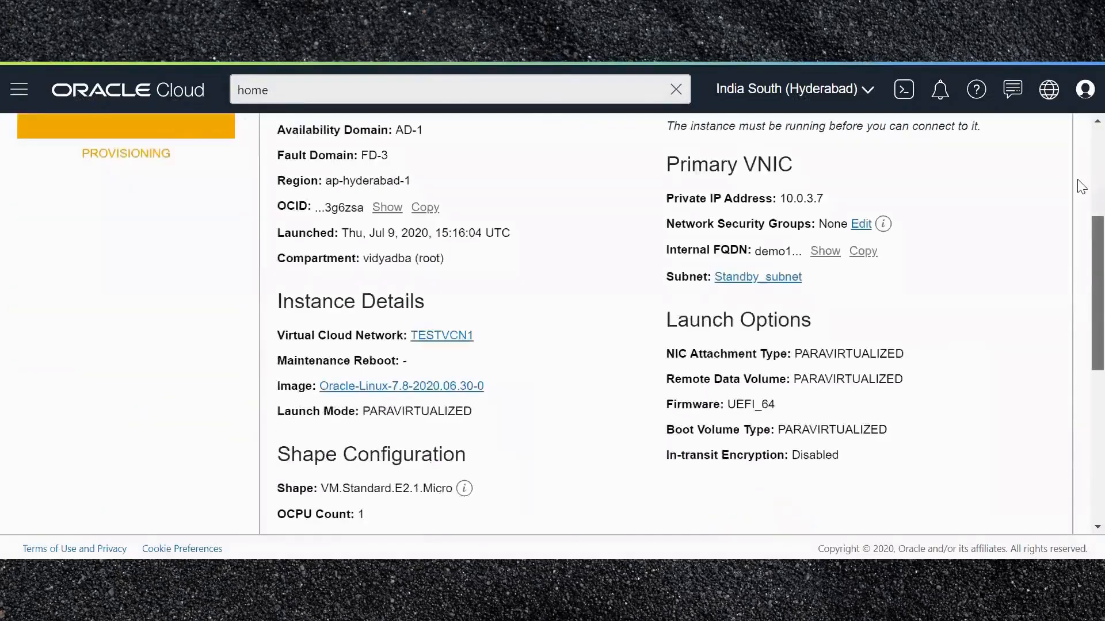
pyautogui.scroll(5, 1079, 185)
pyautogui.scroll(-2, 1079, 201)
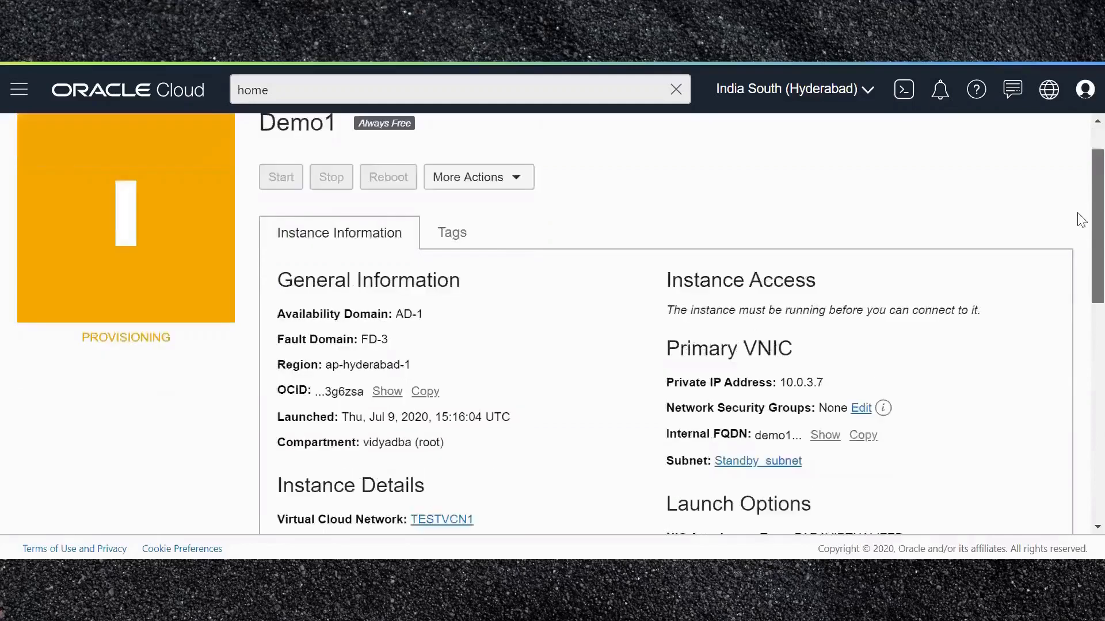
pyautogui.scroll(-1, 1080, 234)
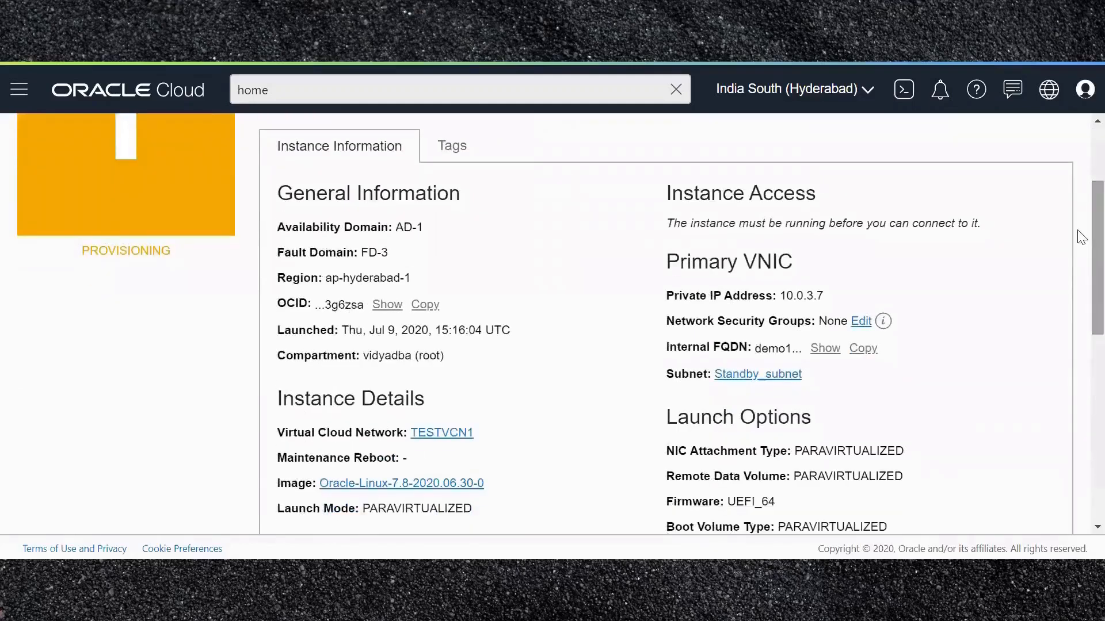
pyautogui.moveTo(279, 189); pyautogui.dragTo(397, 227)
pyautogui.click(439, 234)
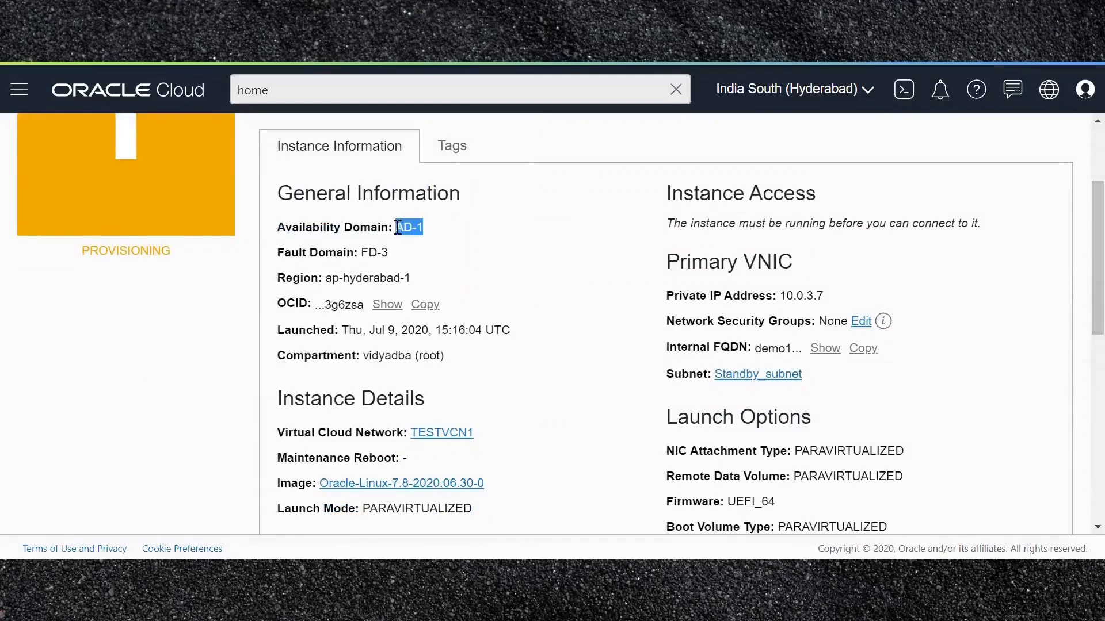
pyautogui.click(477, 236)
pyautogui.moveTo(384, 253); pyautogui.dragTo(277, 254)
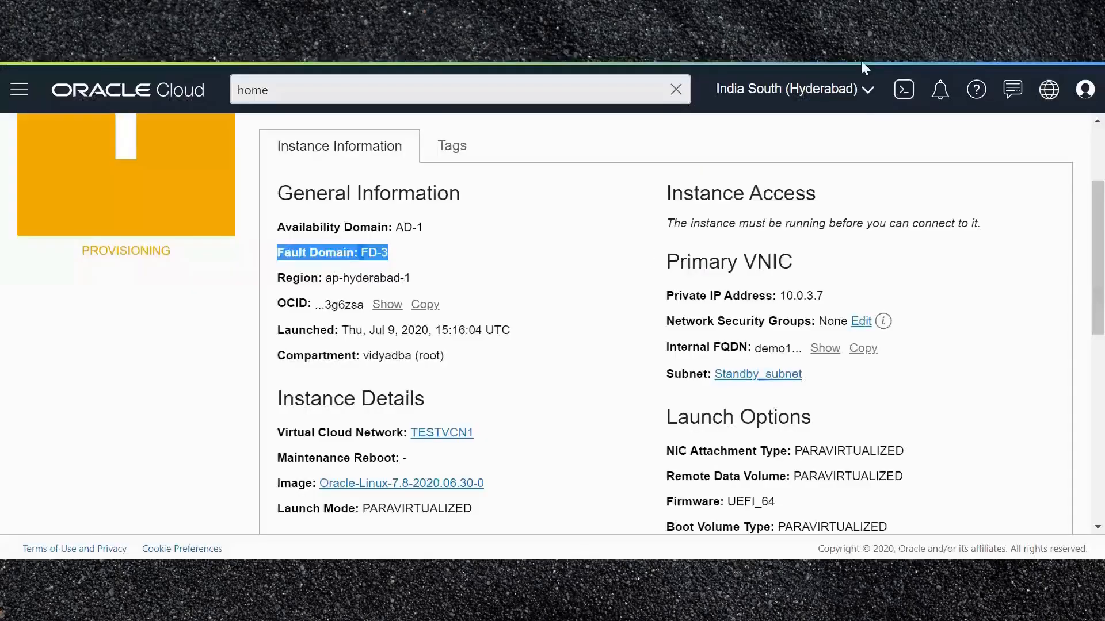
# Check the private IP address in the primary VNIC details of the Demo1 instance.
pyautogui.scroll(-2, 1081, 282)
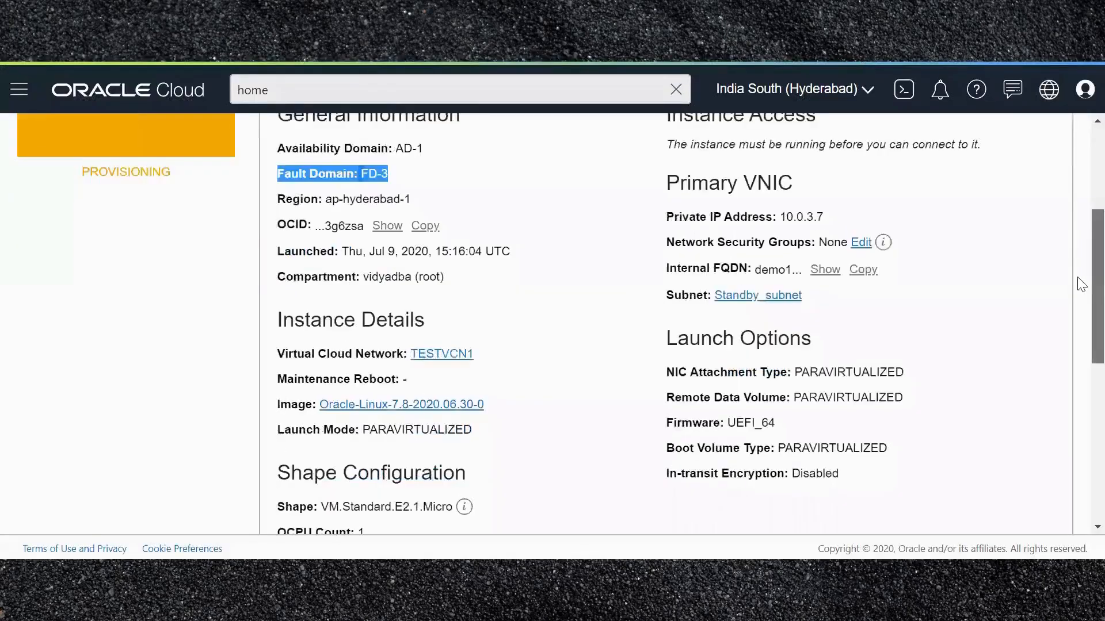
pyautogui.moveTo(824, 214); pyautogui.dragTo(661, 227)
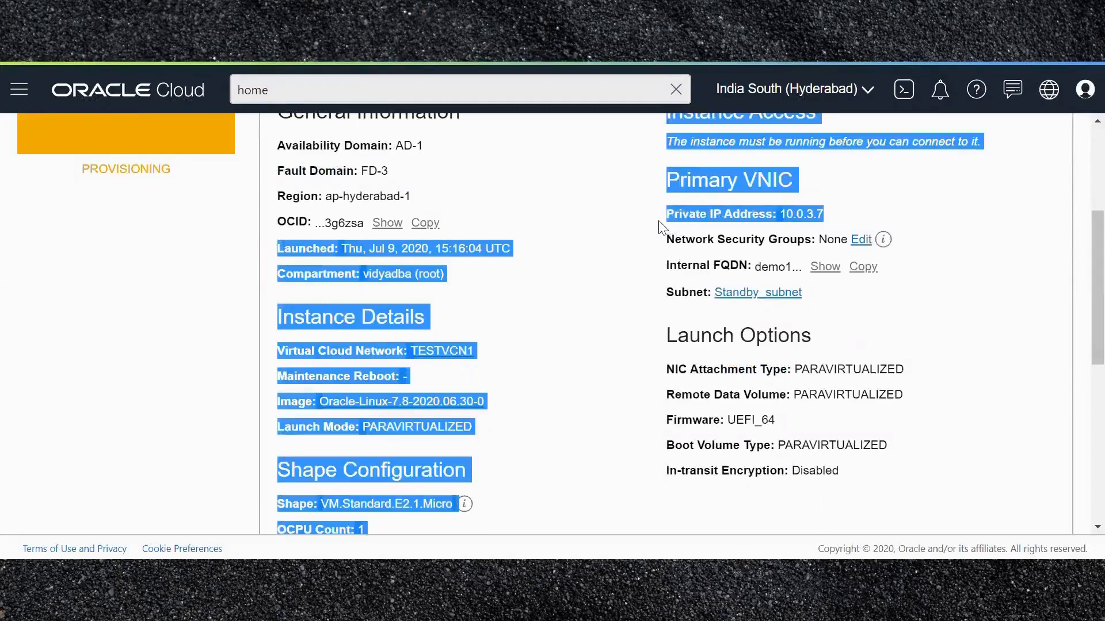
pyautogui.click(922, 223)
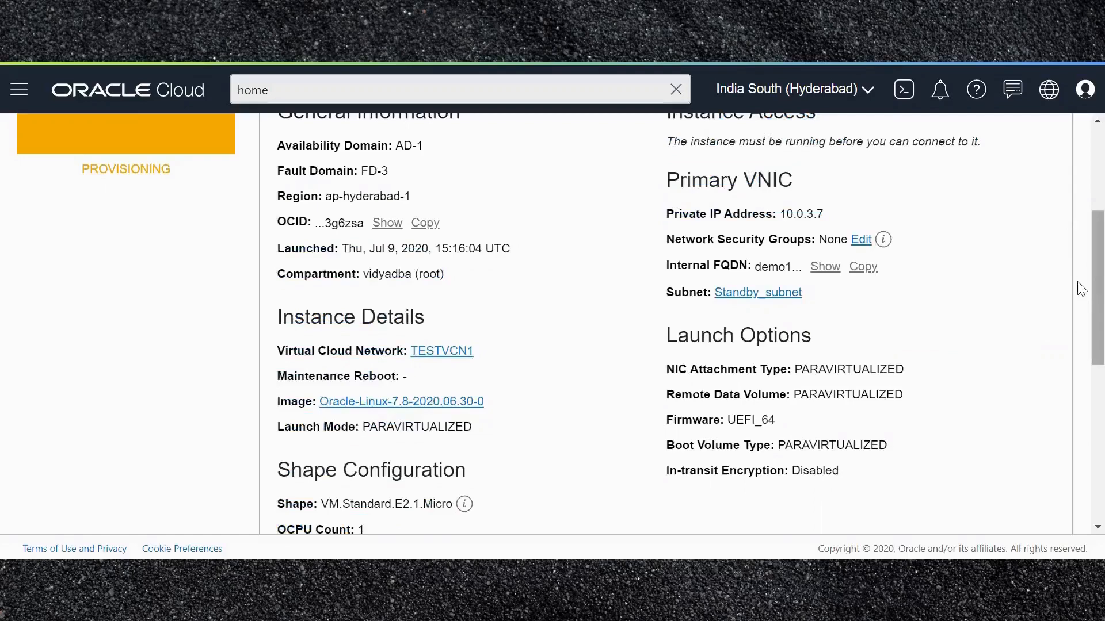
# Examine the instance details and shape configuration, including the OCPU count and memory.
pyautogui.scroll(-1, 1079, 300)
pyautogui.scroll(3, 1081, 245)
pyautogui.scroll(-3, 1081, 245)
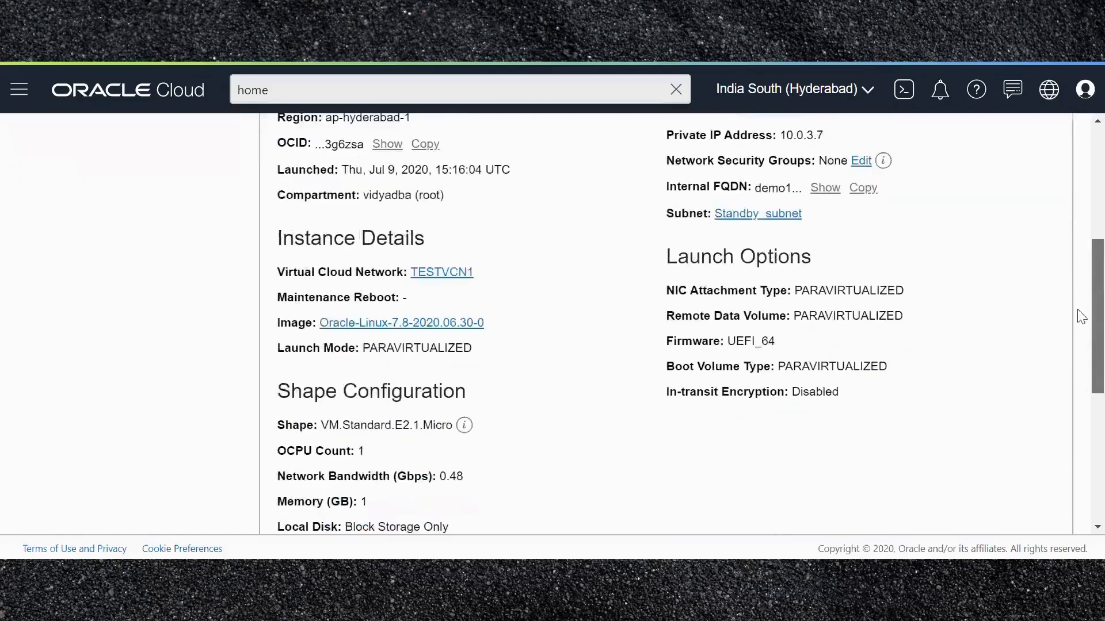
pyautogui.scroll(-3, 1081, 345)
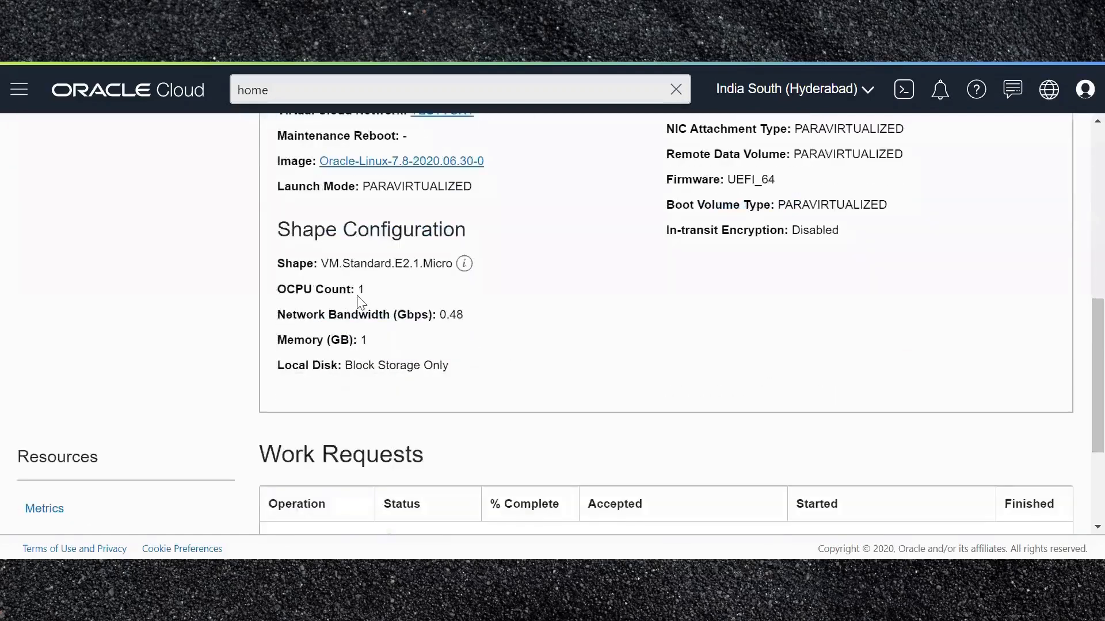
pyautogui.moveTo(358, 289); pyautogui.dragTo(278, 289)
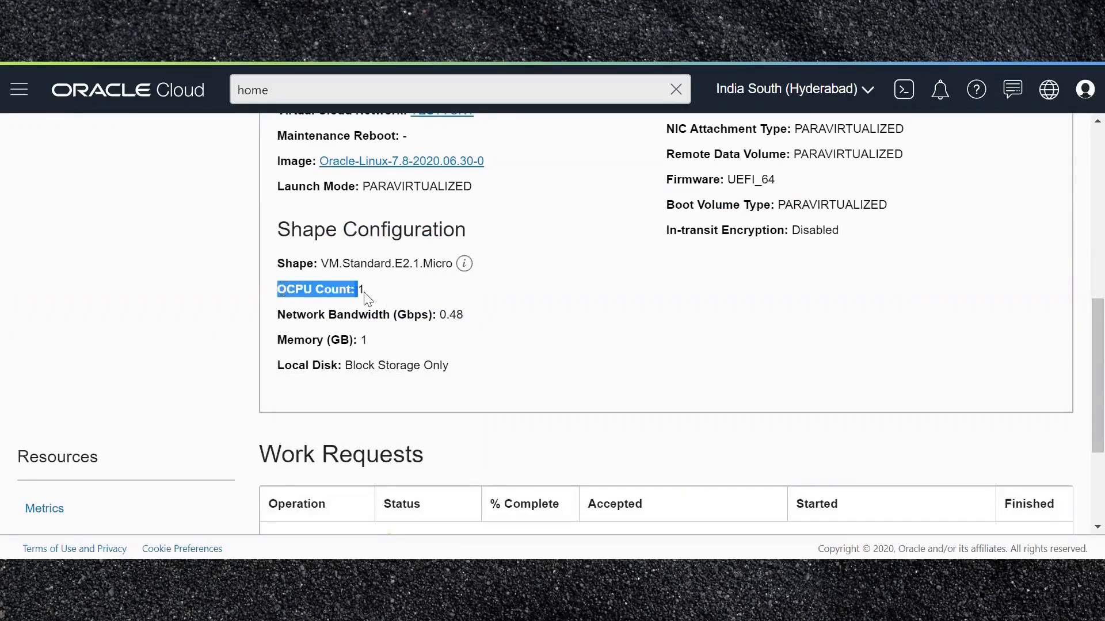
pyautogui.moveTo(363, 292); pyautogui.dragTo(316, 289)
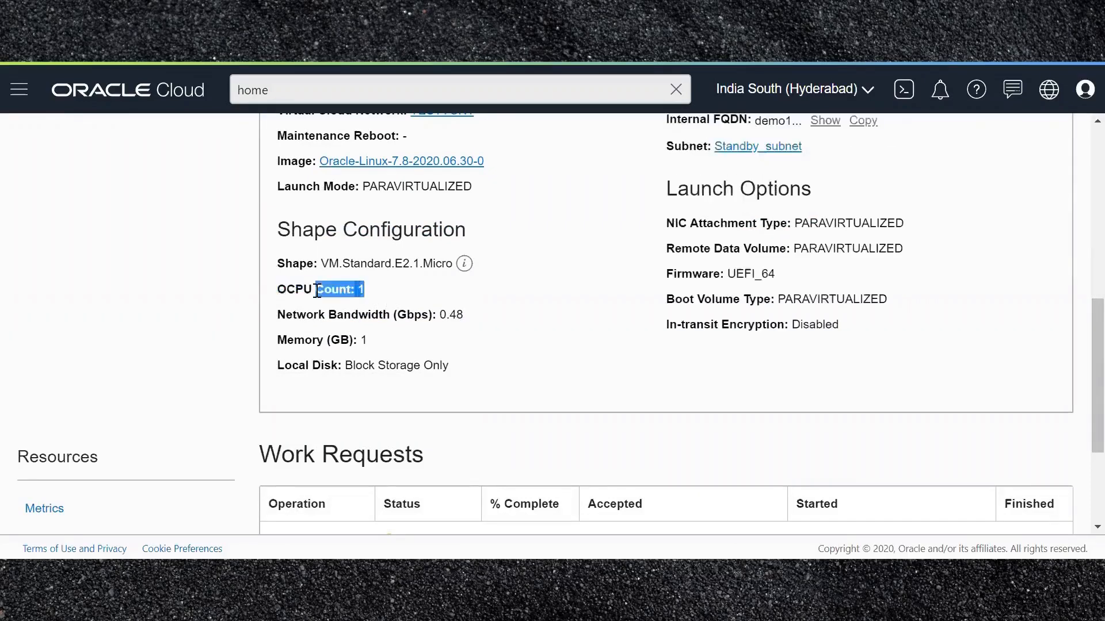
pyautogui.moveTo(367, 341); pyautogui.dragTo(294, 340)
pyautogui.click(1078, 375)
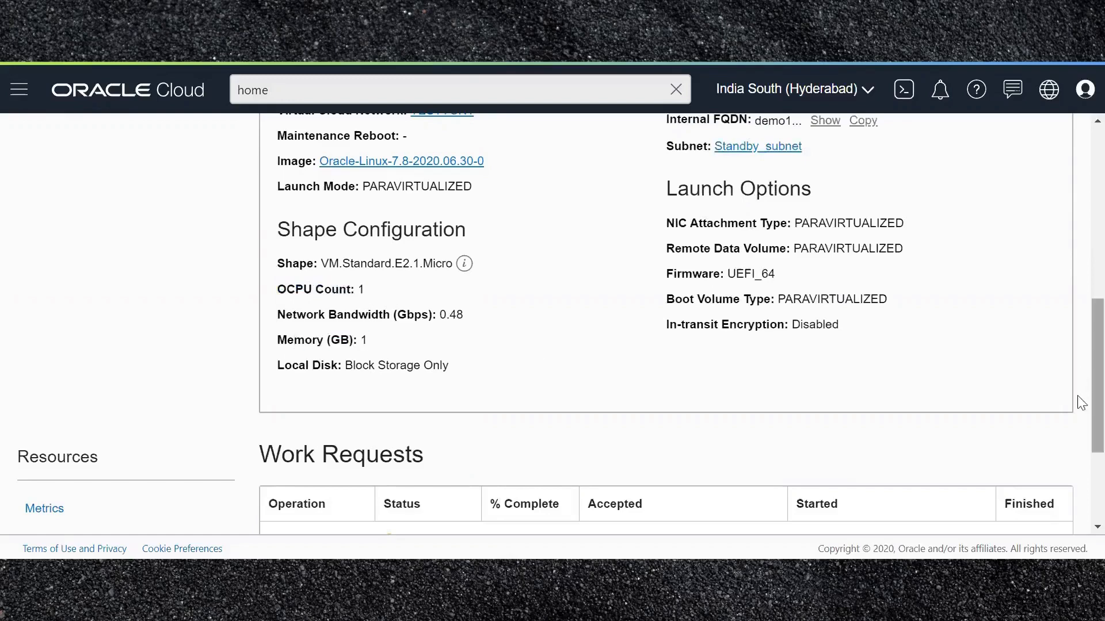
# Copy the public IP address of the Demo1 instance from its instance access details.
pyautogui.scroll(8, 1079, 227)
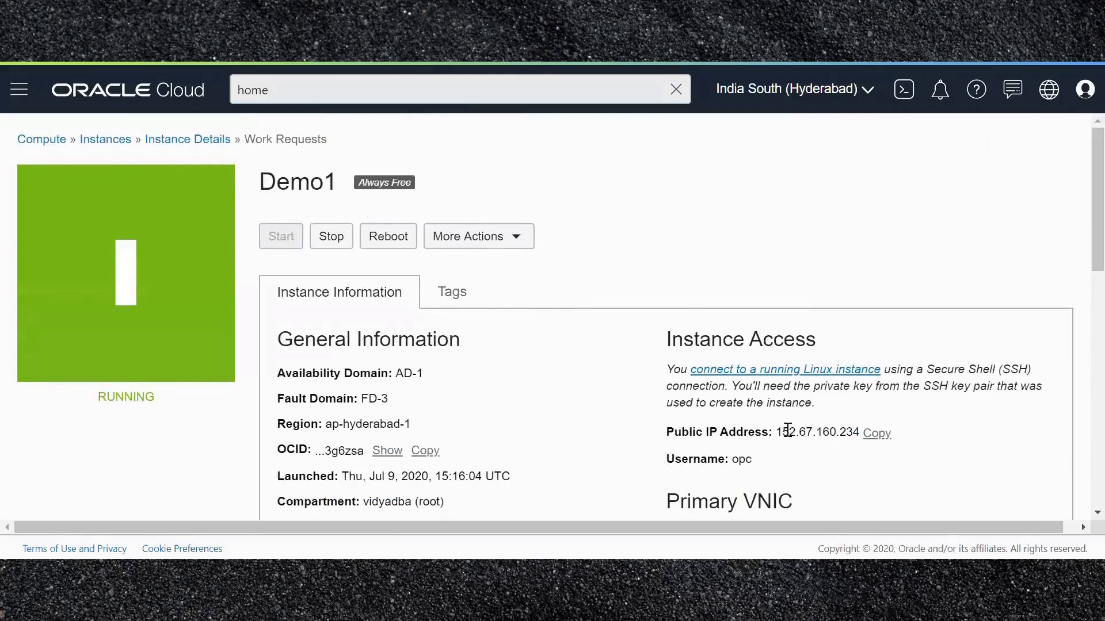
pyautogui.moveTo(778, 433); pyautogui.dragTo(860, 433)
pyautogui.hotkey('ctrl', 'c')
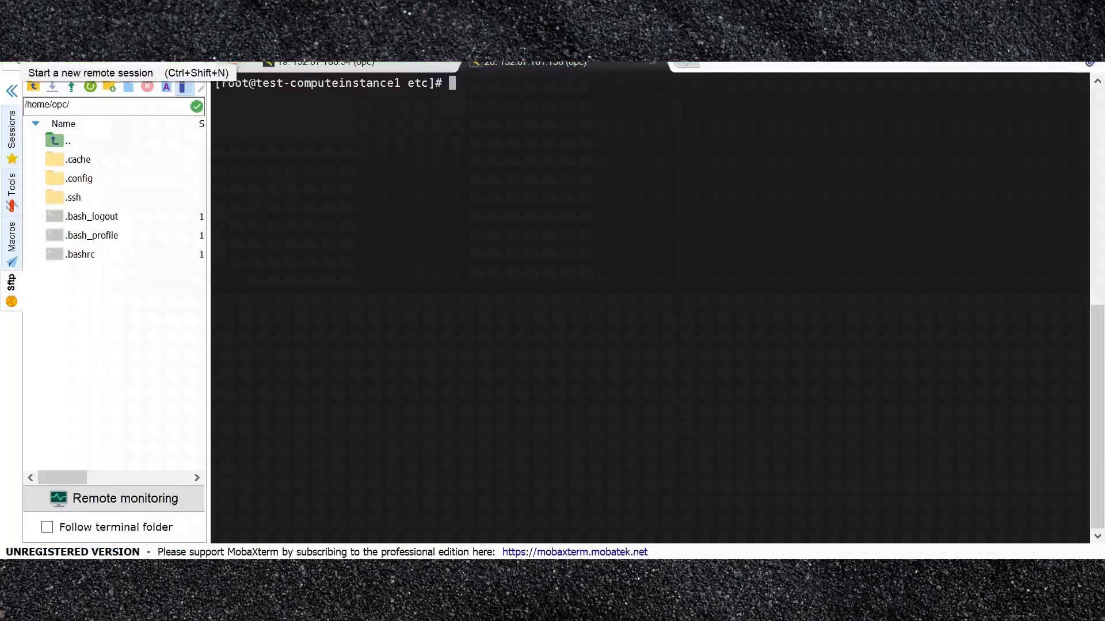
# Switch to MobaXterm and set up a new SSH session with remote host 152.67.160.234 and username opc.
pyautogui.click(18, 45)
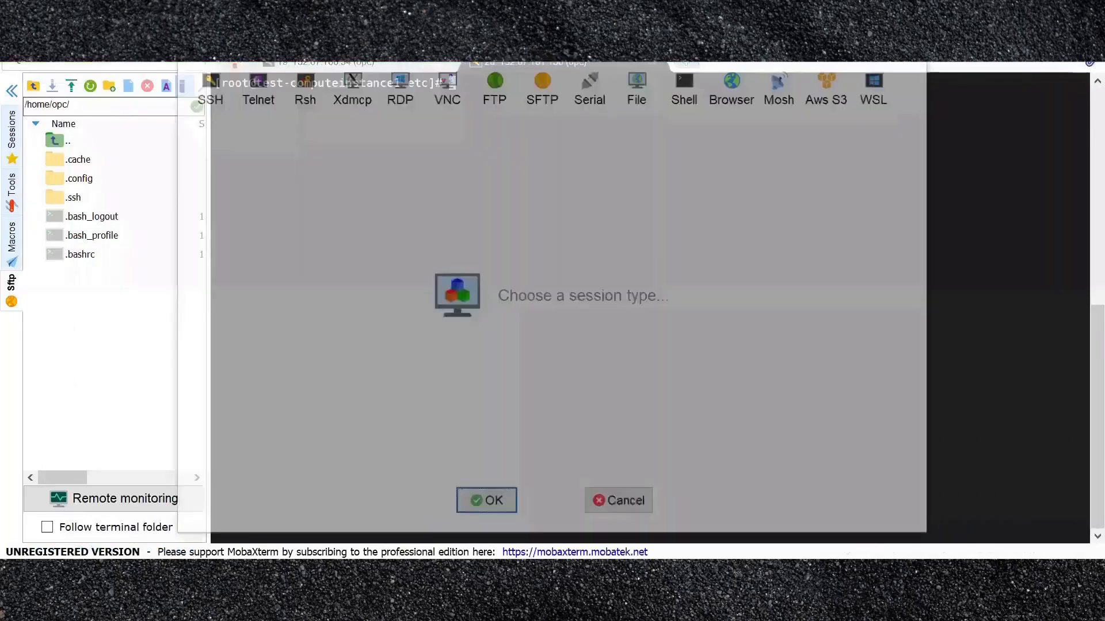
pyautogui.click(207, 95)
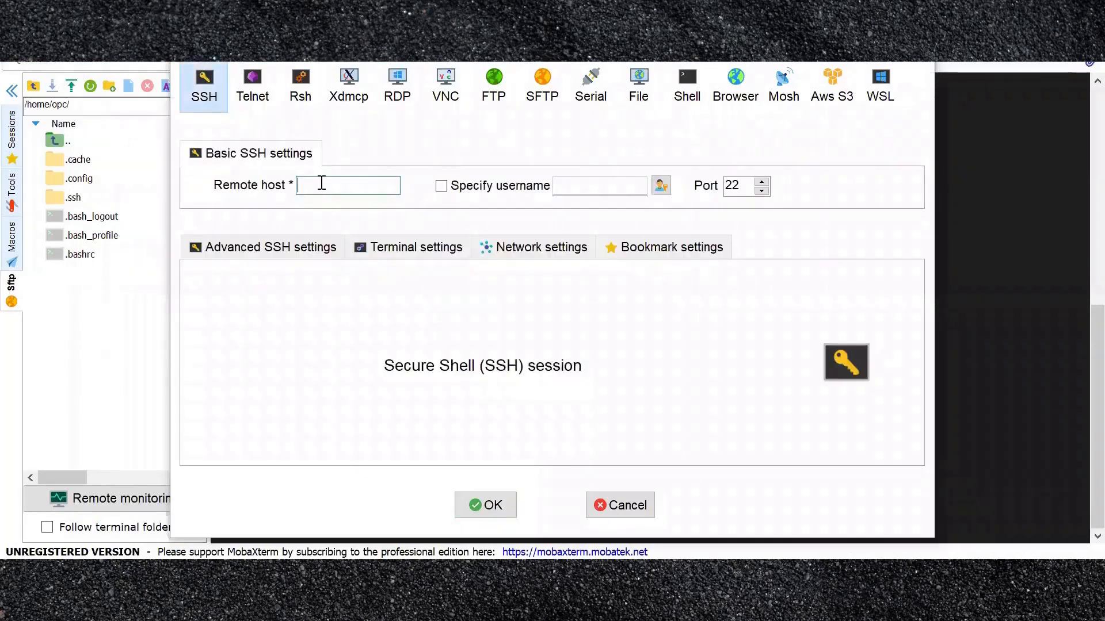
pyautogui.hotkey('ctrl', 'v')
pyautogui.click(443, 187)
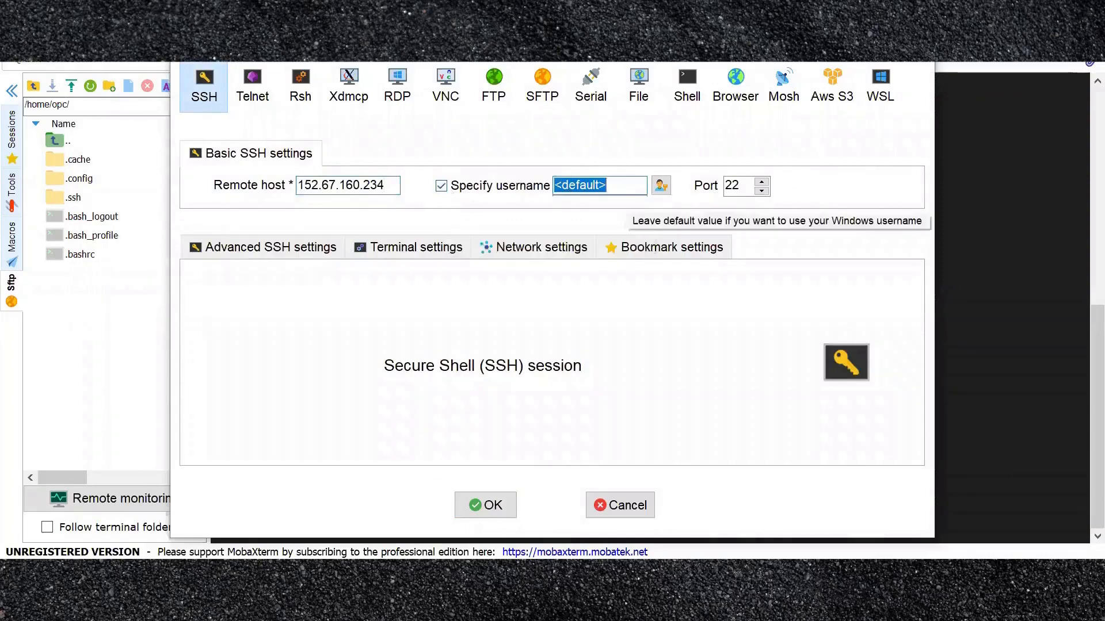
pyautogui.write('opc')
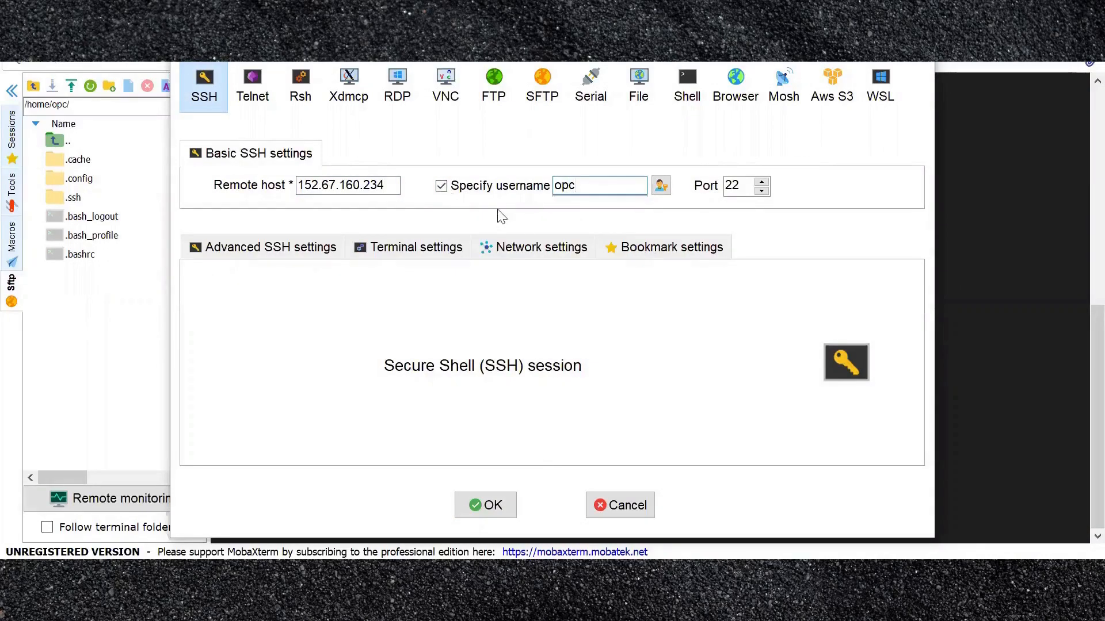
# Enable private key authentication in the session's advanced SSH settings.
pyautogui.click(260, 250)
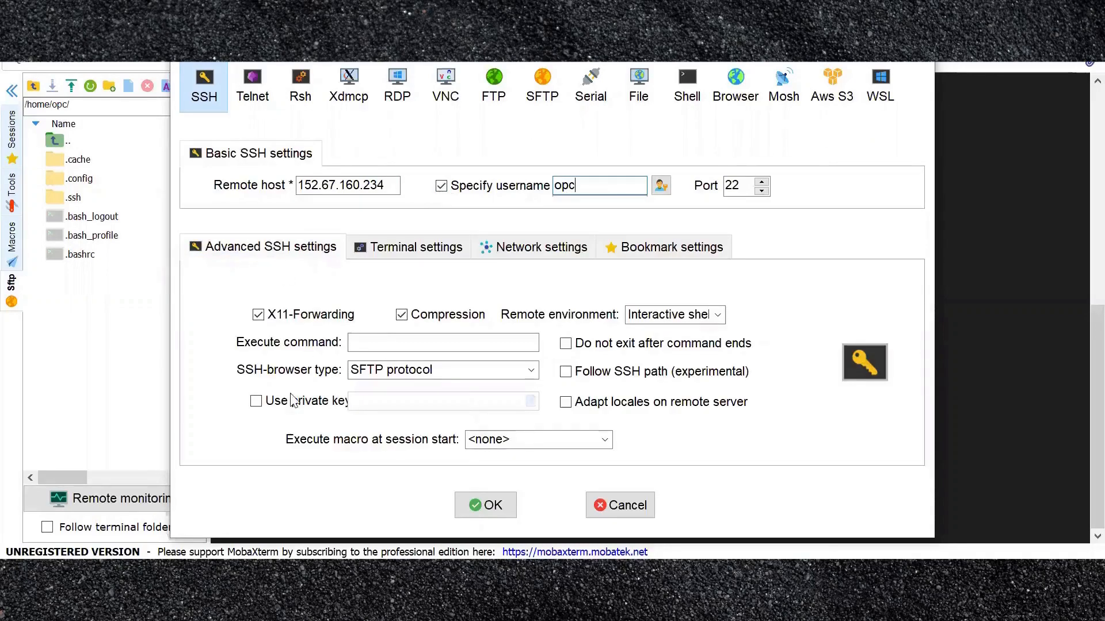
pyautogui.click(256, 401)
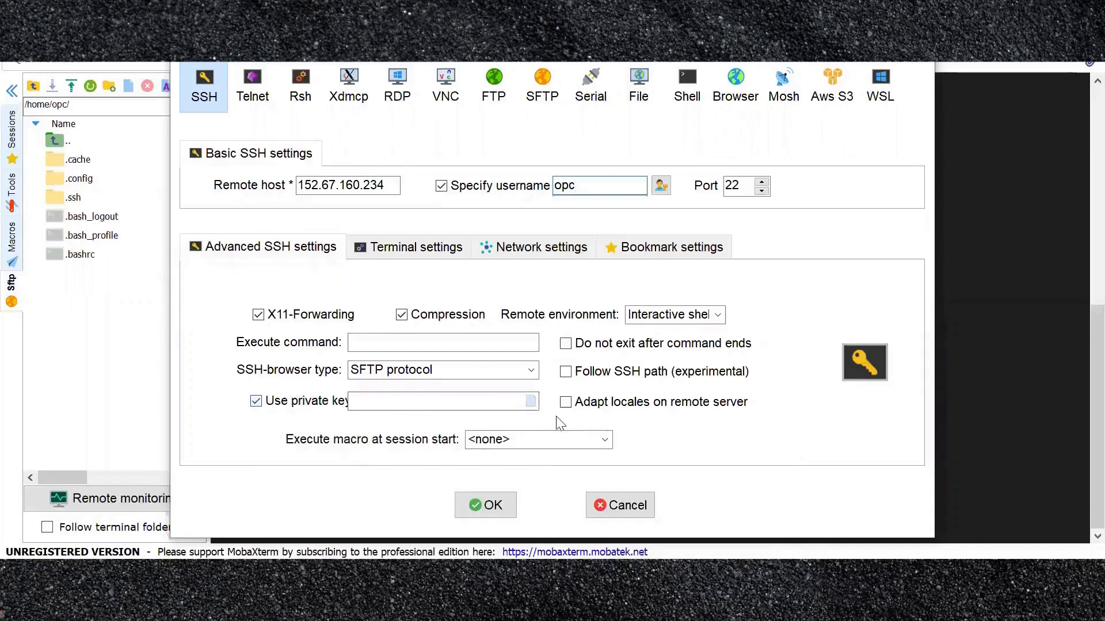